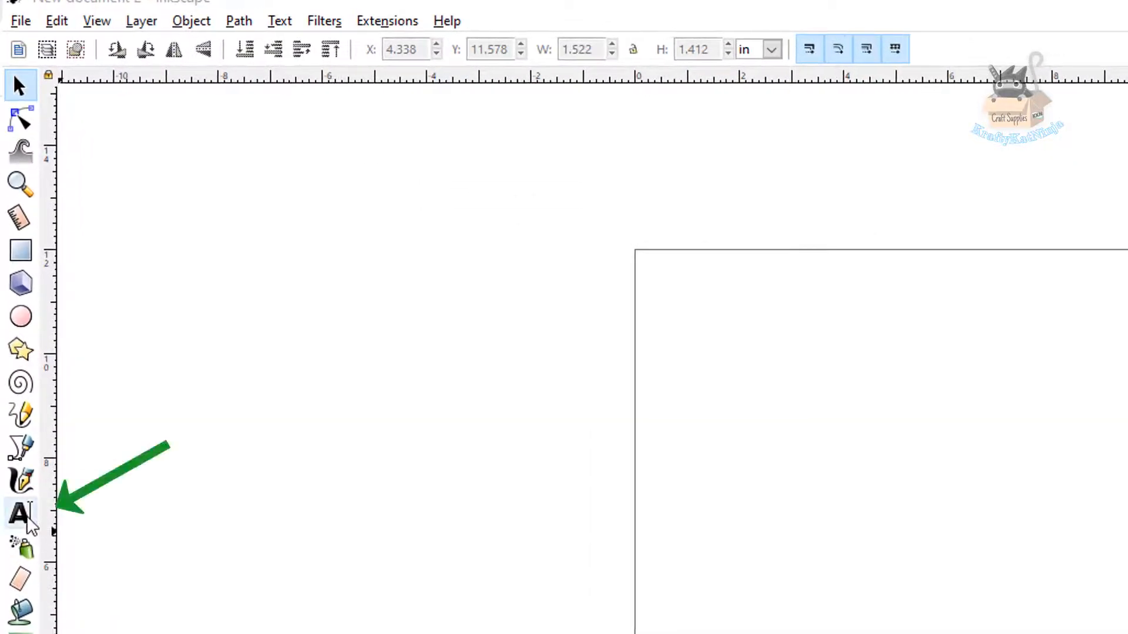
Create a flowed text frame across the middle of the page and enter the text "KraftyKatNinja".
click(23, 516)
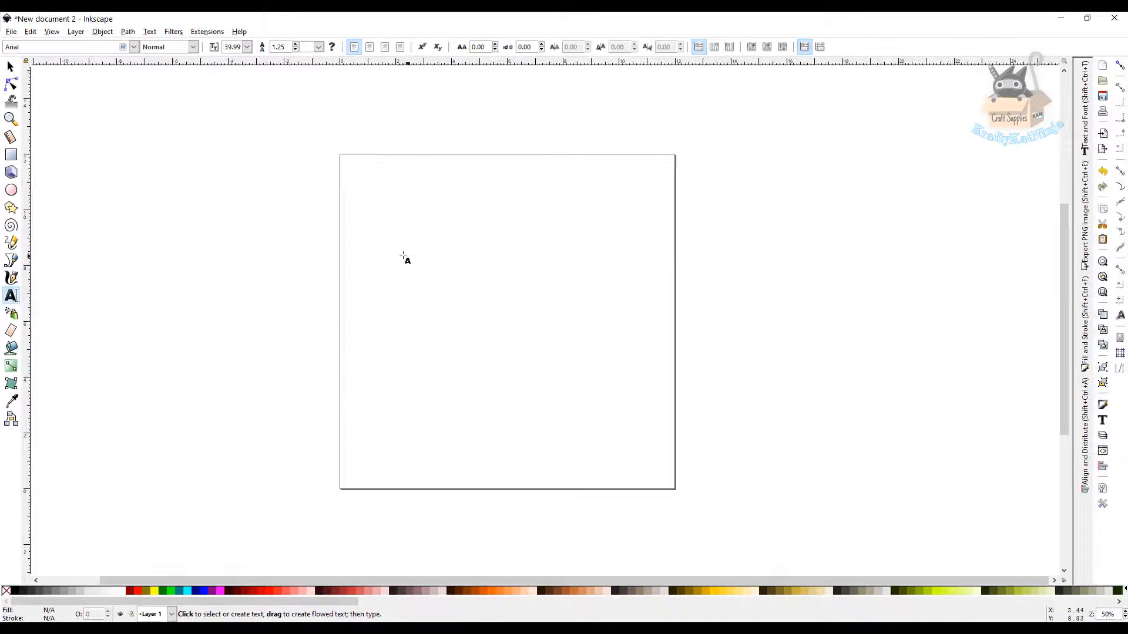
drag(410, 257, 642, 385)
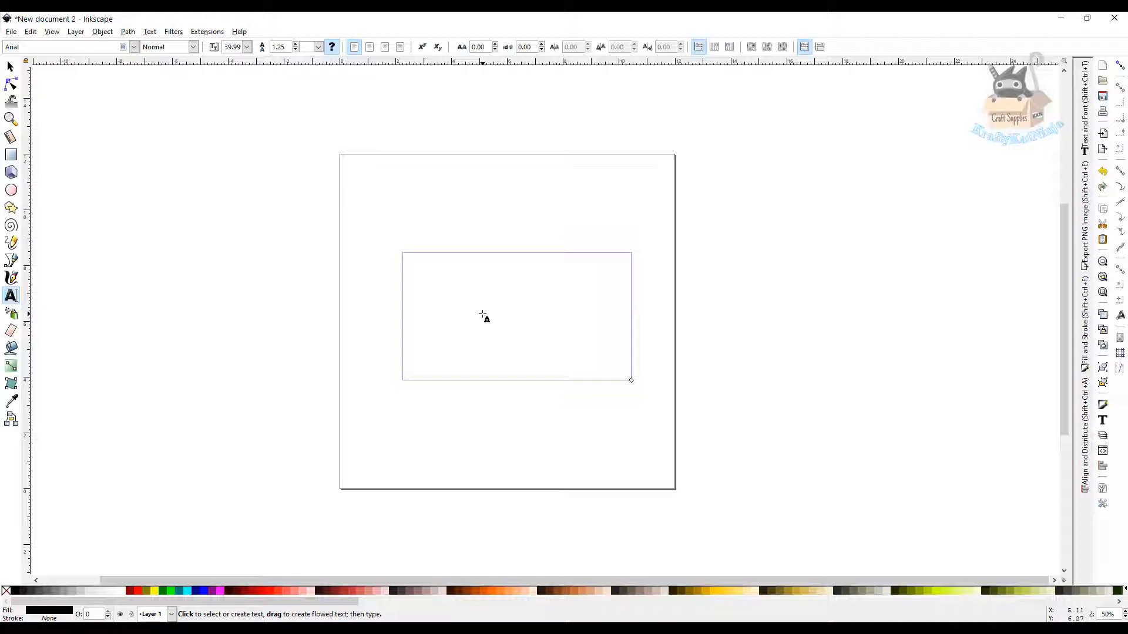
click(533, 327)
text(KraftyKatNin)
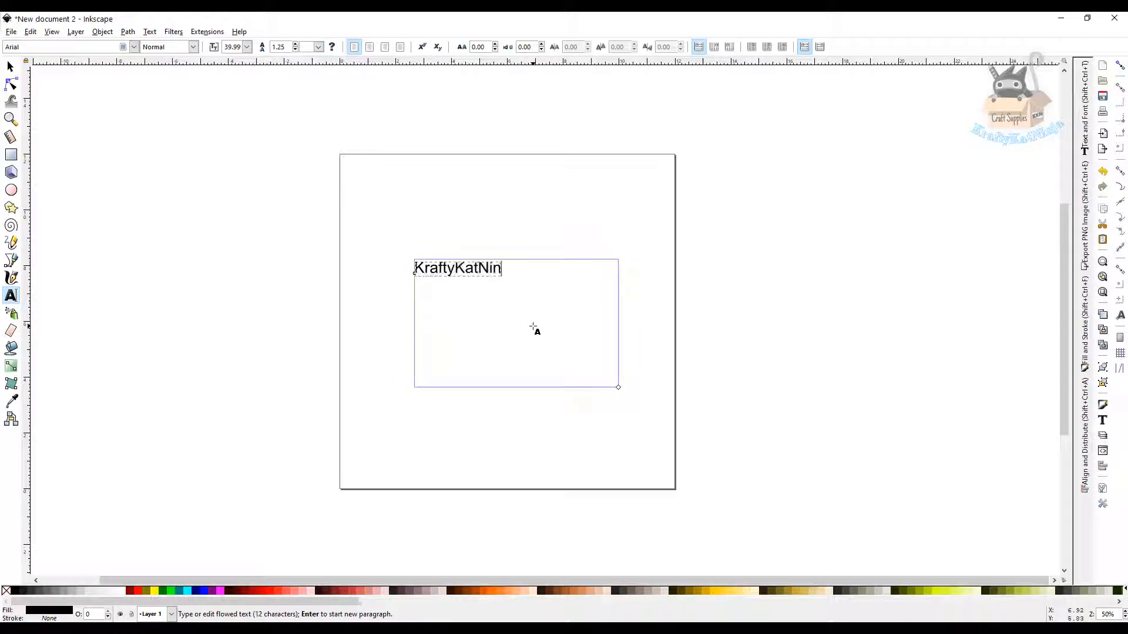
text(ja)
Try font size 144 on the whole KraftyKatNinja text and enlarge its text frame to fit.
drag(513, 268, 399, 277)
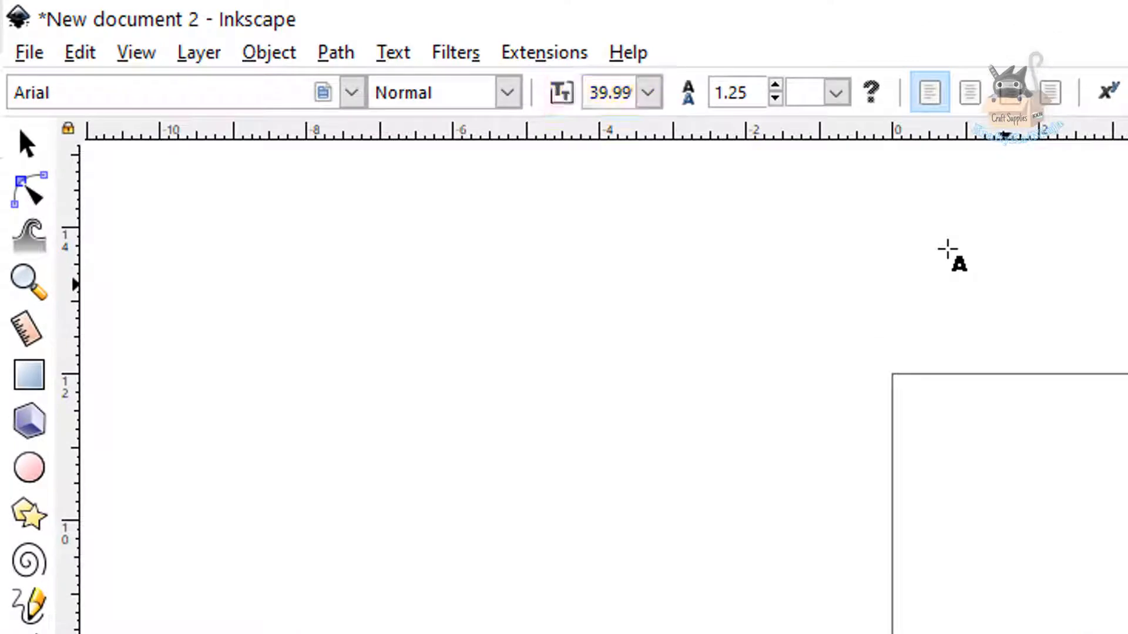
click(647, 92)
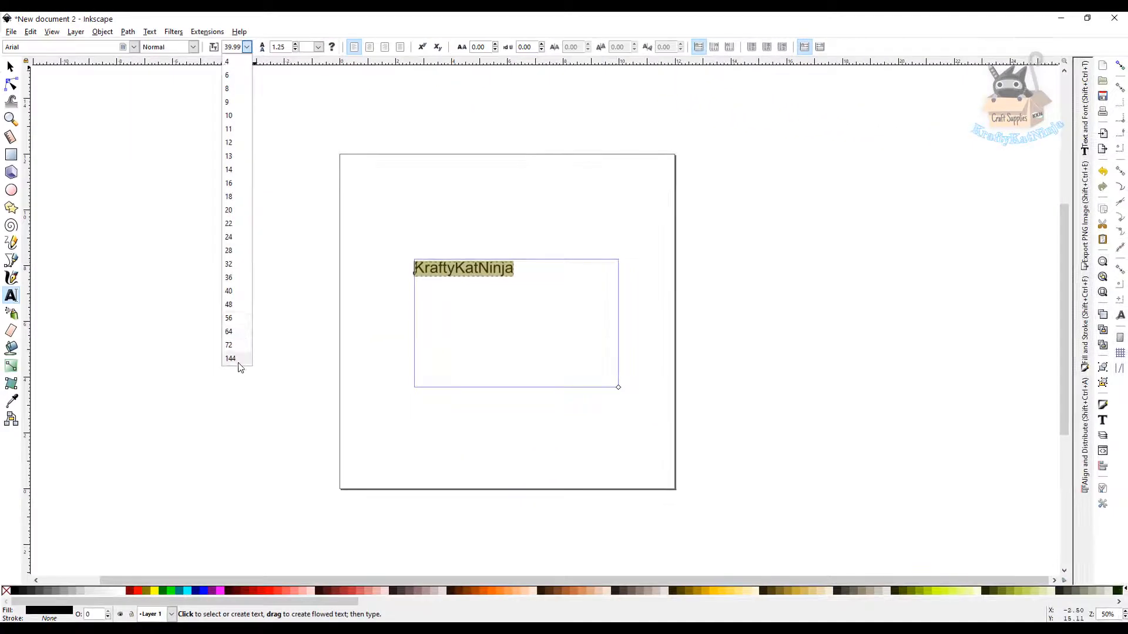
click(234, 360)
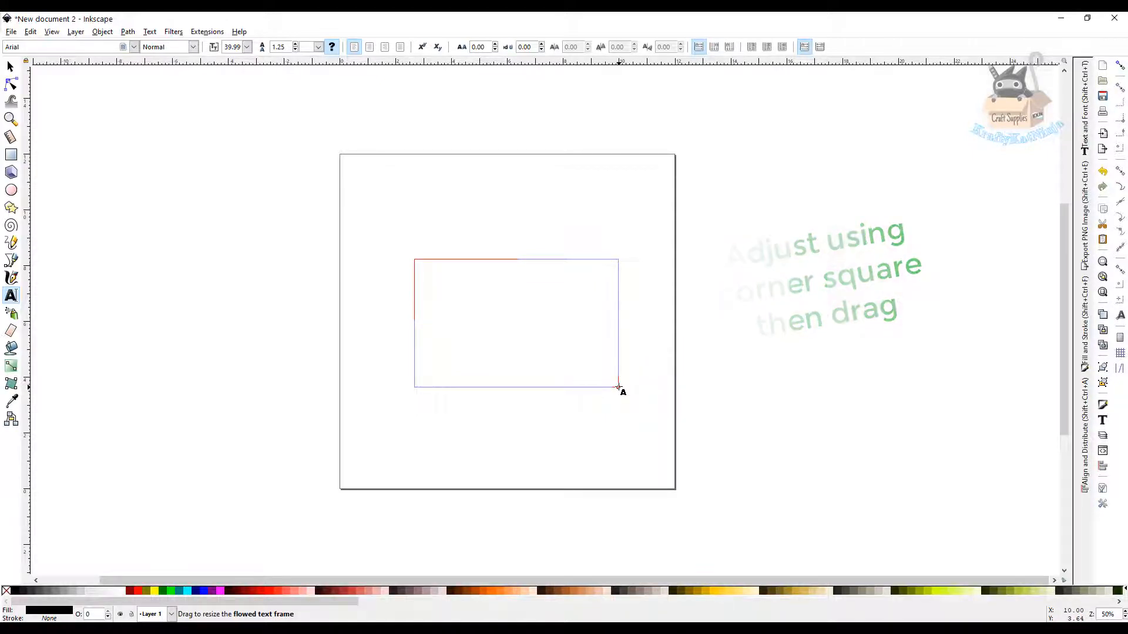
drag(618, 387, 818, 346)
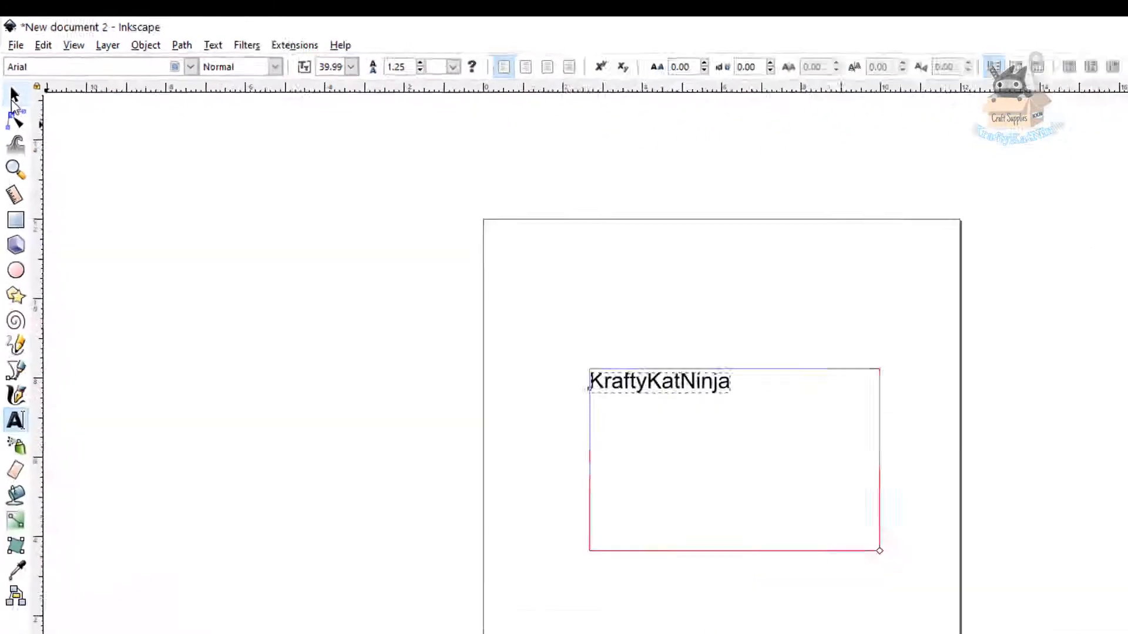
Scale the text proportionally to about 9.7 in wide and move it to the middle of the page.
click(29, 194)
key(ctrl)
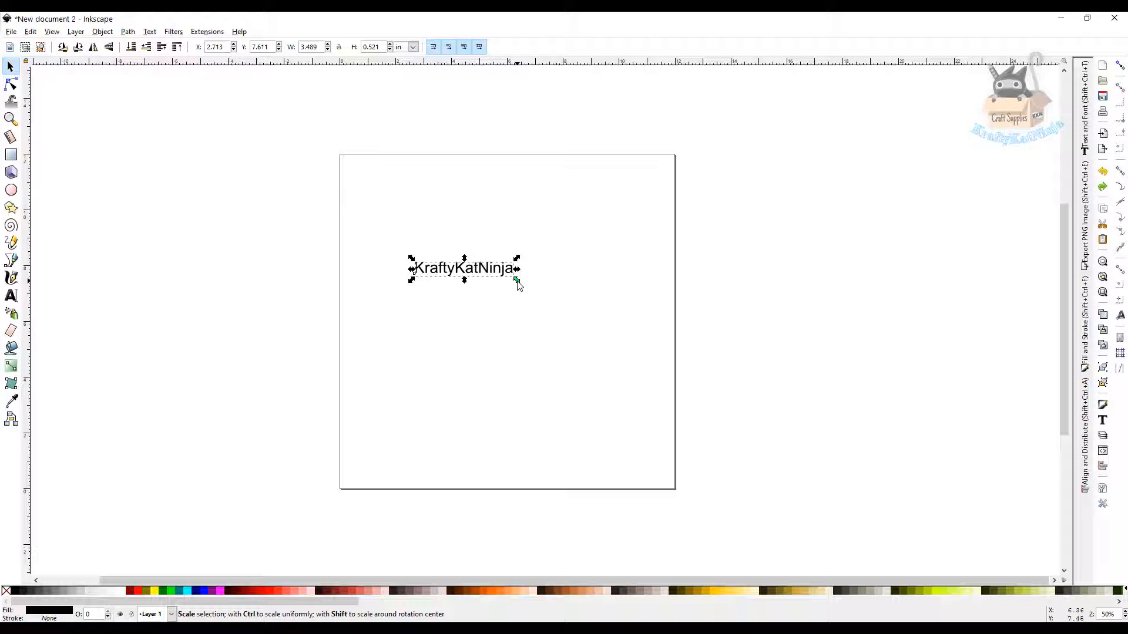
drag(517, 282, 691, 415)
drag(648, 279, 593, 312)
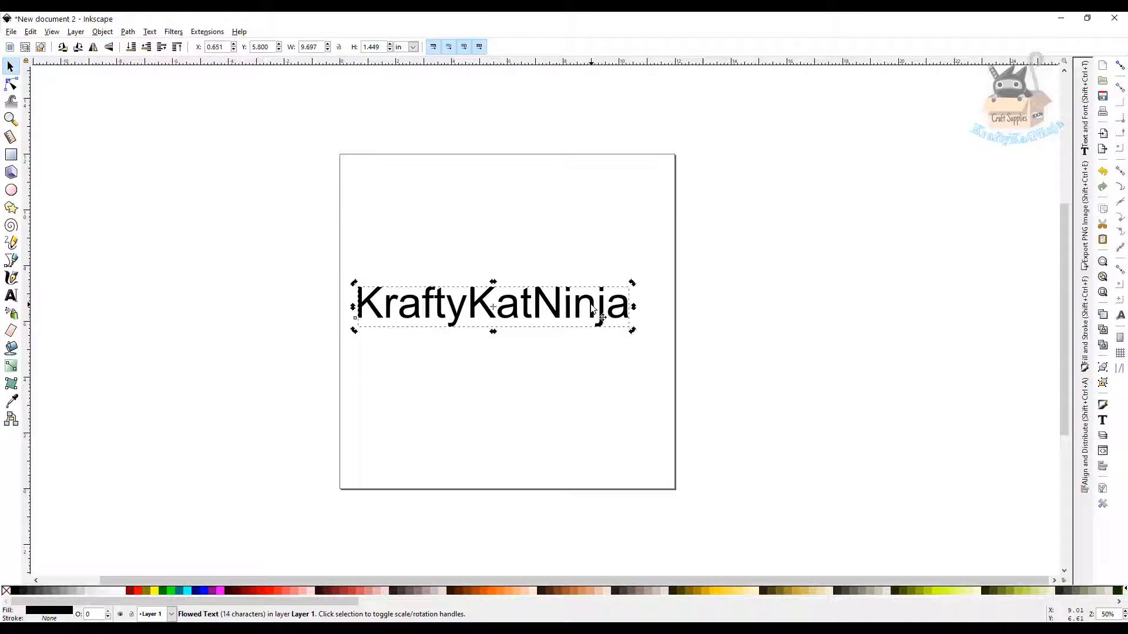
Convert the text object to paths and ungroup it into separate letters.
key(t)
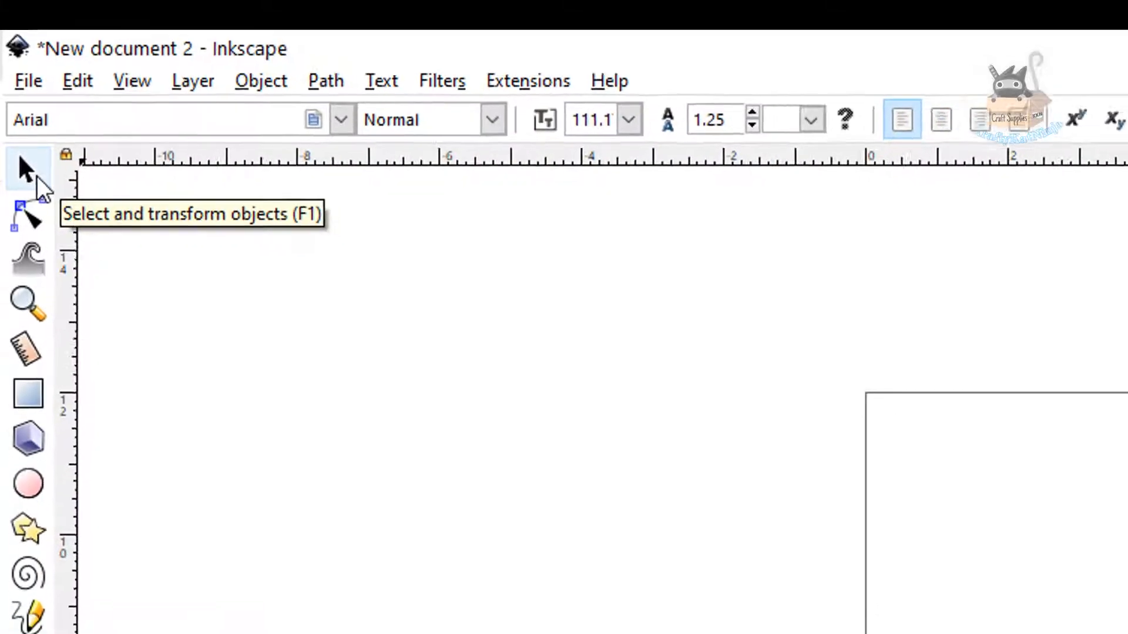
click(37, 183)
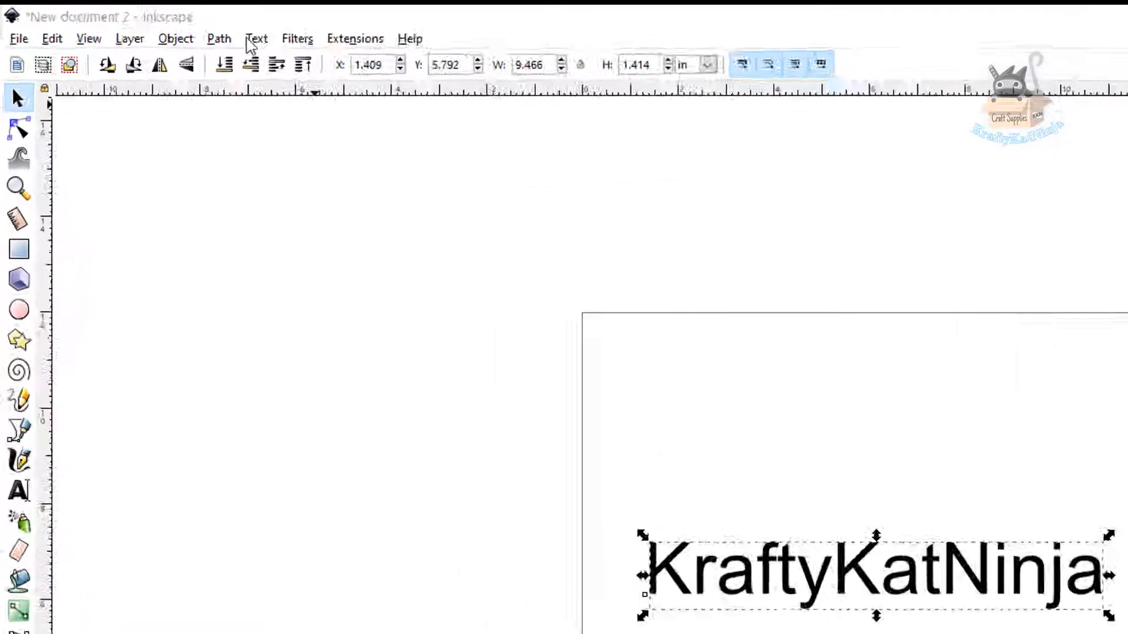
click(127, 32)
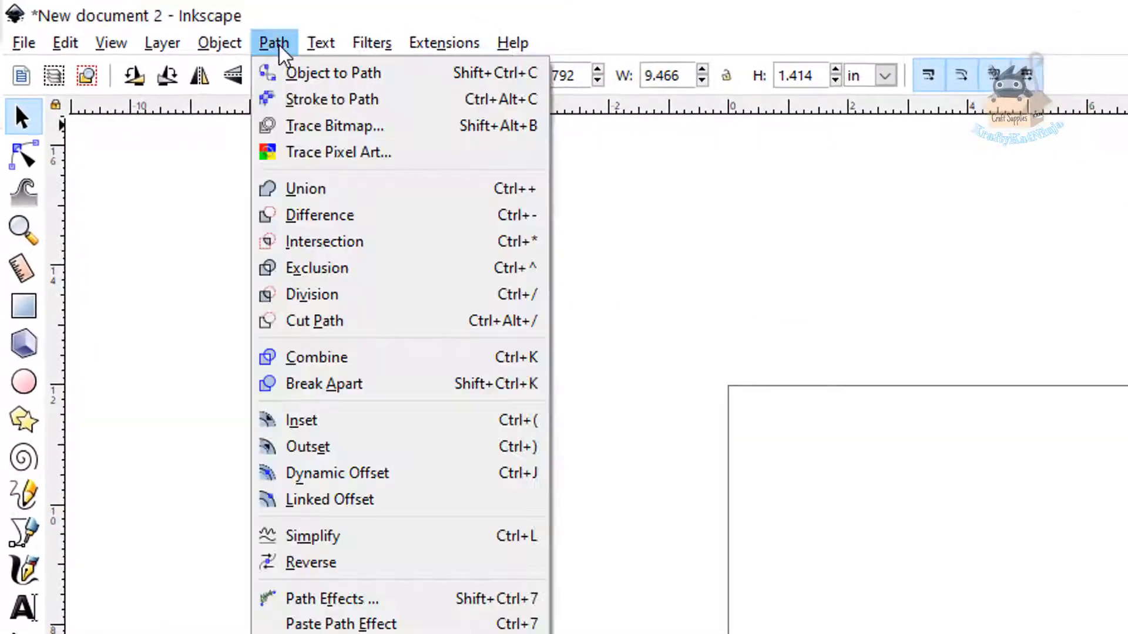
click(290, 74)
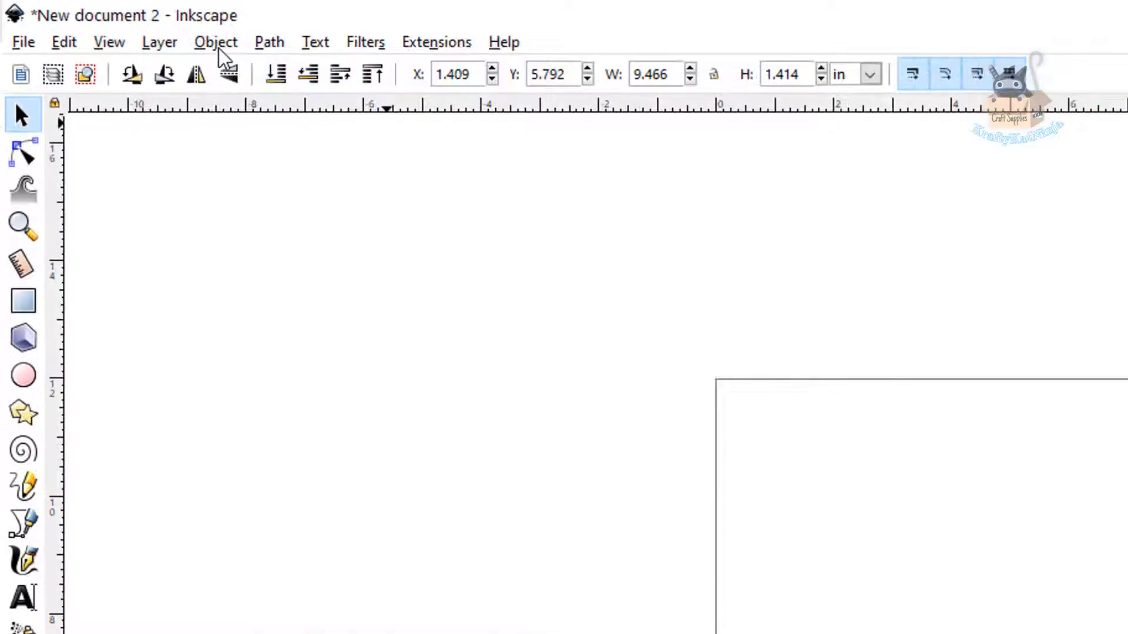
click(225, 46)
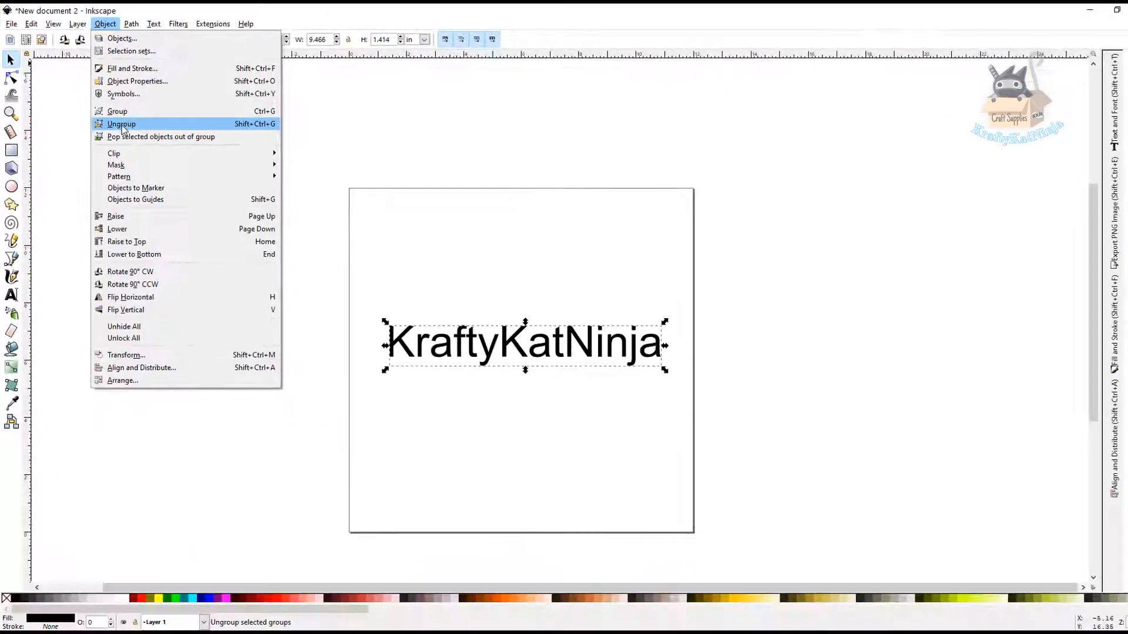
click(250, 250)
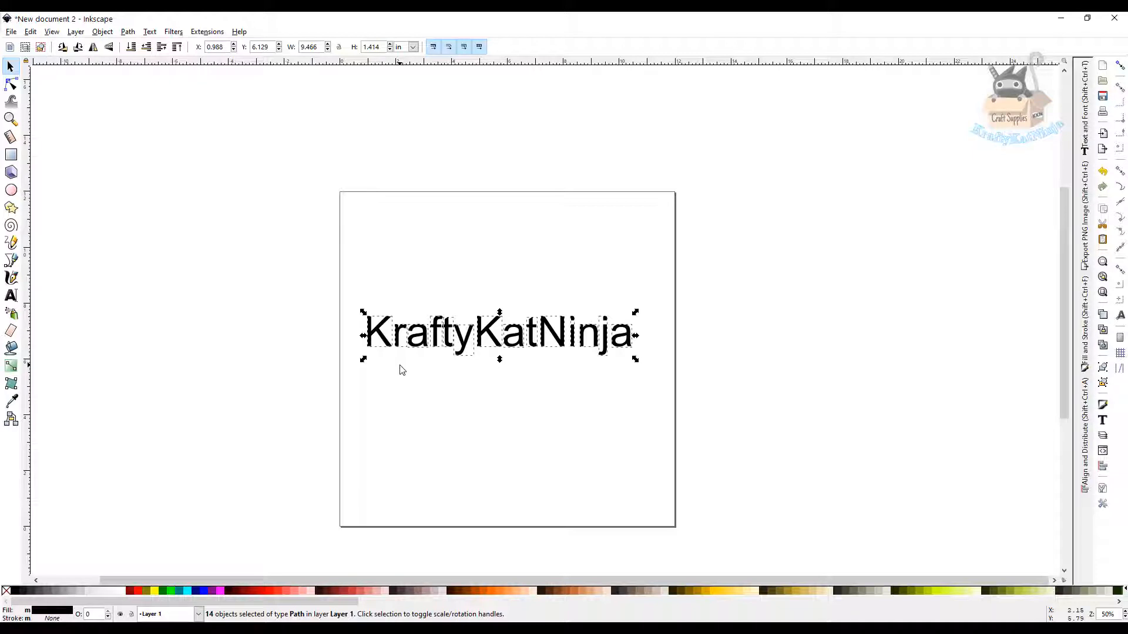
Try moving the K of "Kat" slightly on its own, separately from the other letters.
click(499, 343)
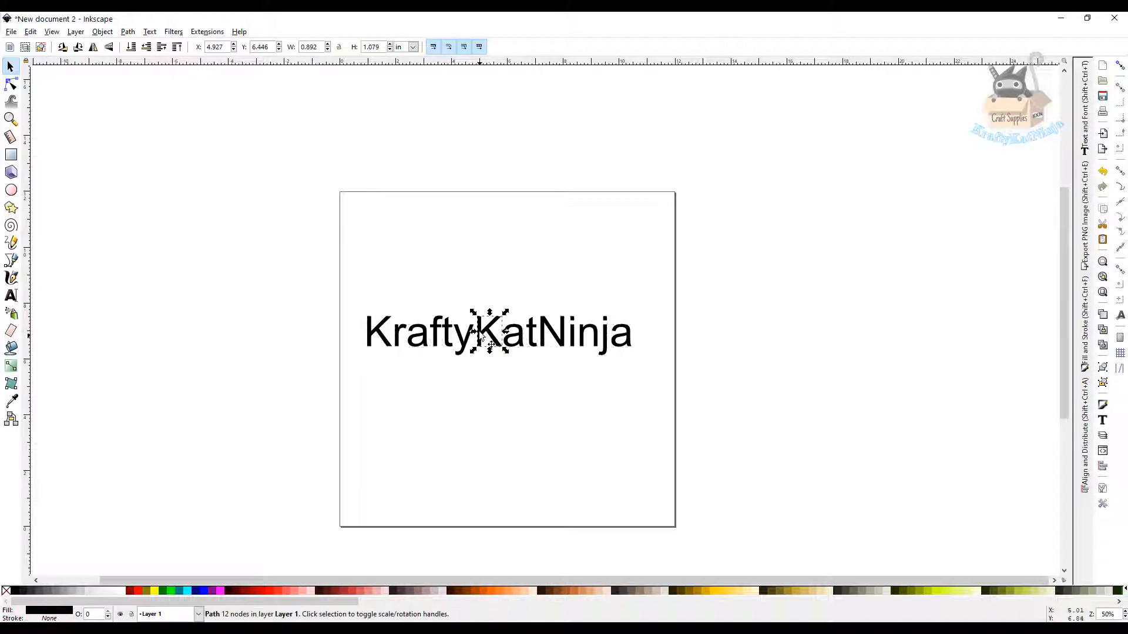
mouse_move(481, 333)
mouse_down()
mouse_move(489, 265)
mouse_move(443, 265)
mouse_move(497, 308)
mouse_move(488, 333)
mouse_up()
click(478, 388)
Select all the letters and merge them into a single path with Union.
drag(357, 299, 667, 367)
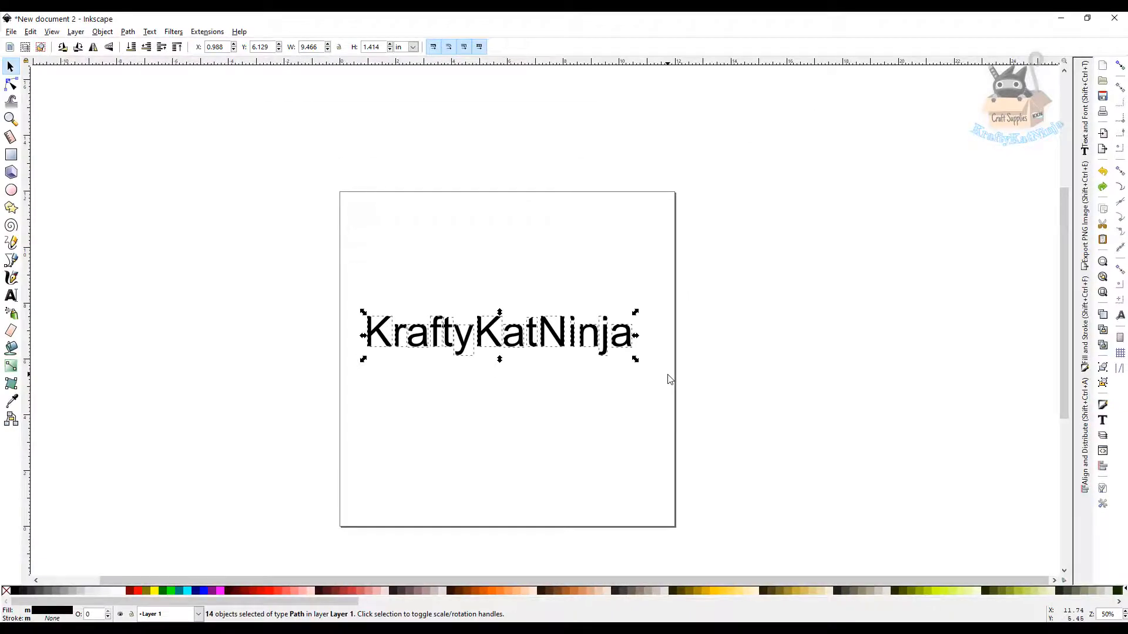
click(129, 32)
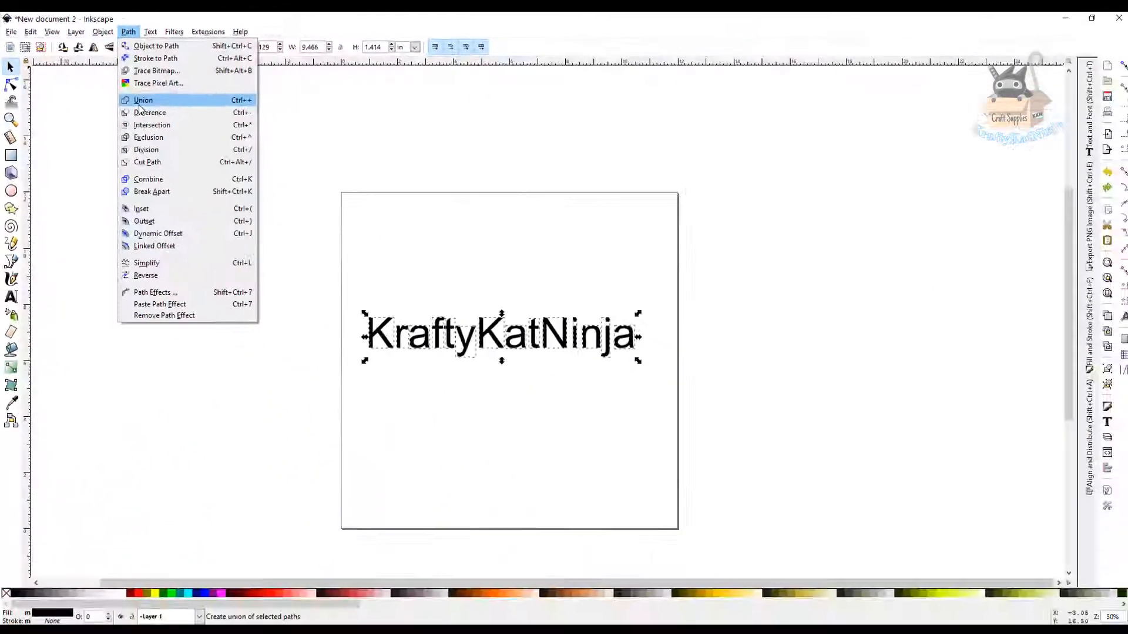
click(402, 304)
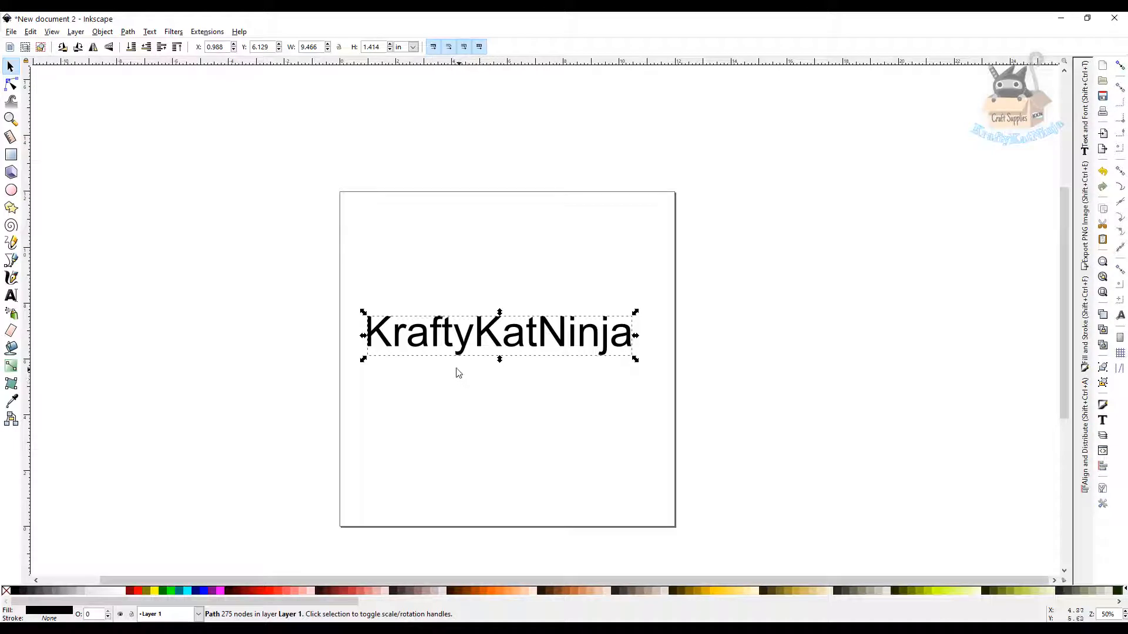
Inspect the nodes of the merged text path and create a linked offset from it.
double_click(447, 331)
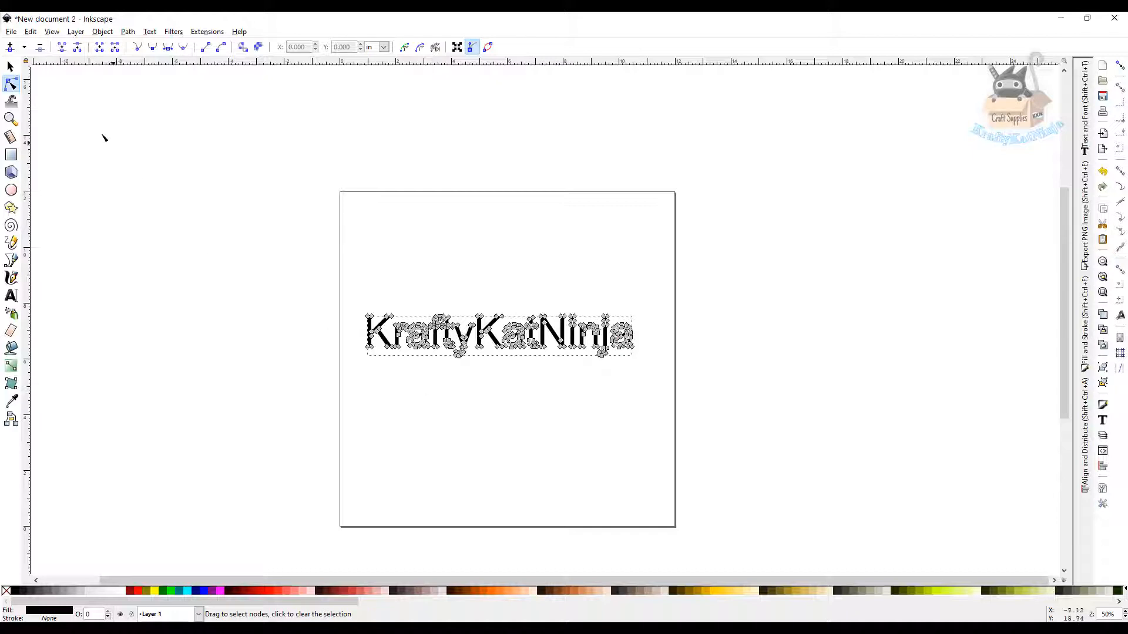
click(10, 67)
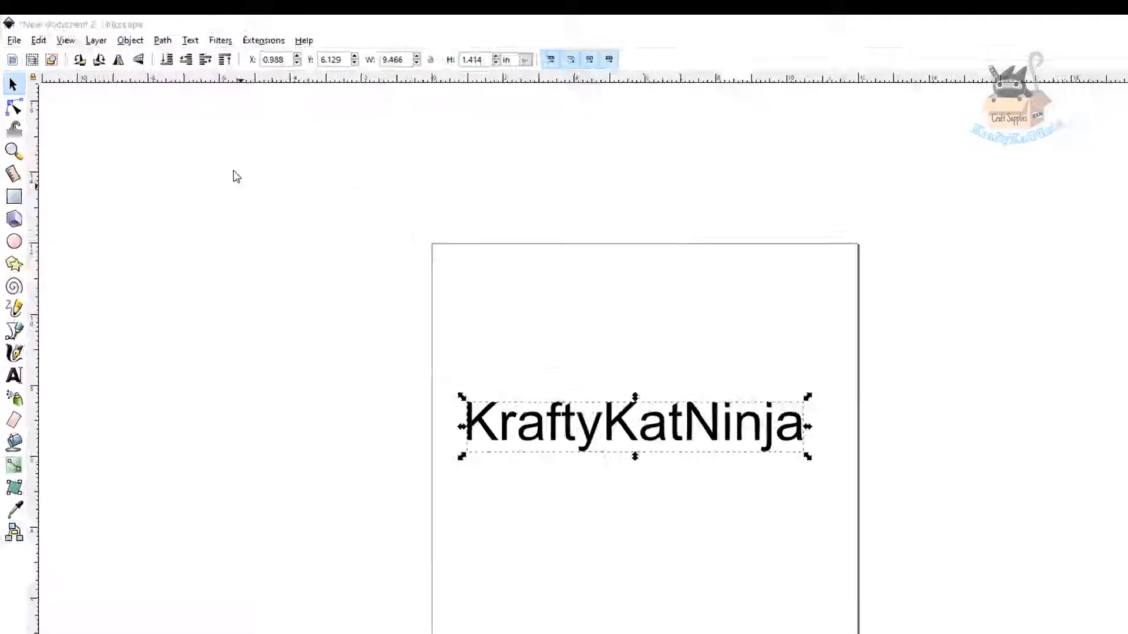
click(164, 41)
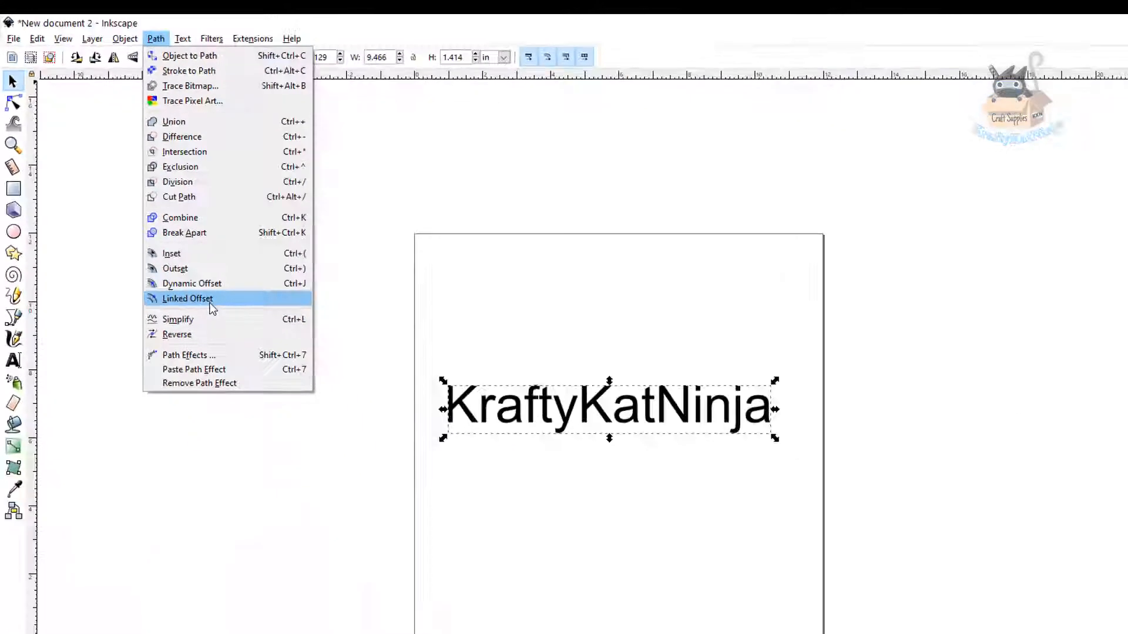
click(379, 546)
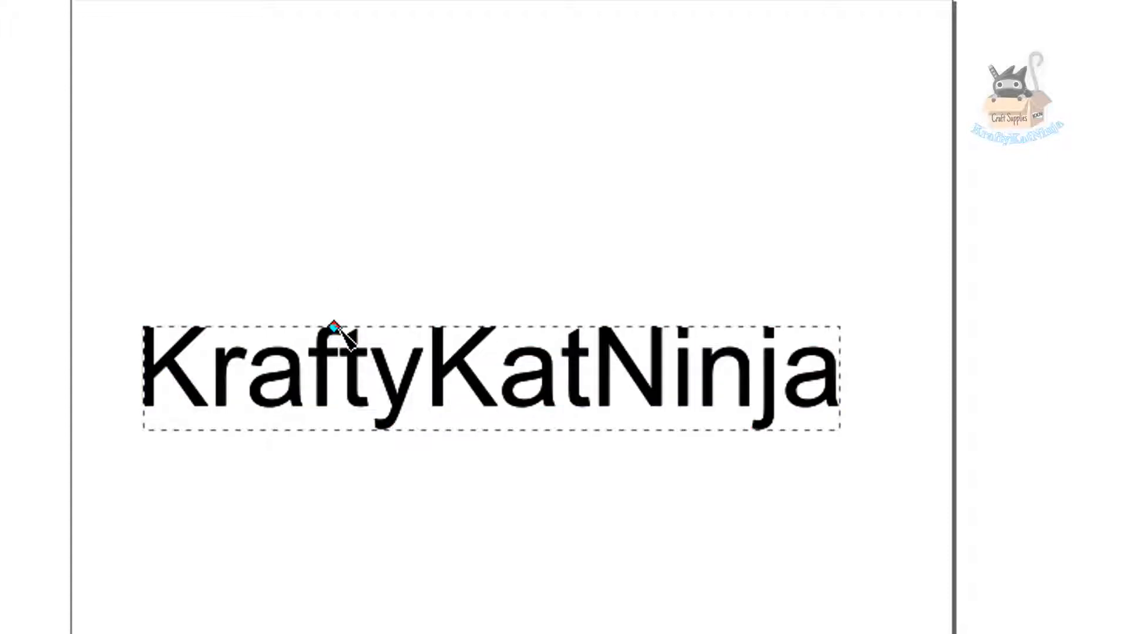
Expand the linked offset outward into a thick border around the letters and fill it with fuchsia.
drag(334, 327, 337, 314)
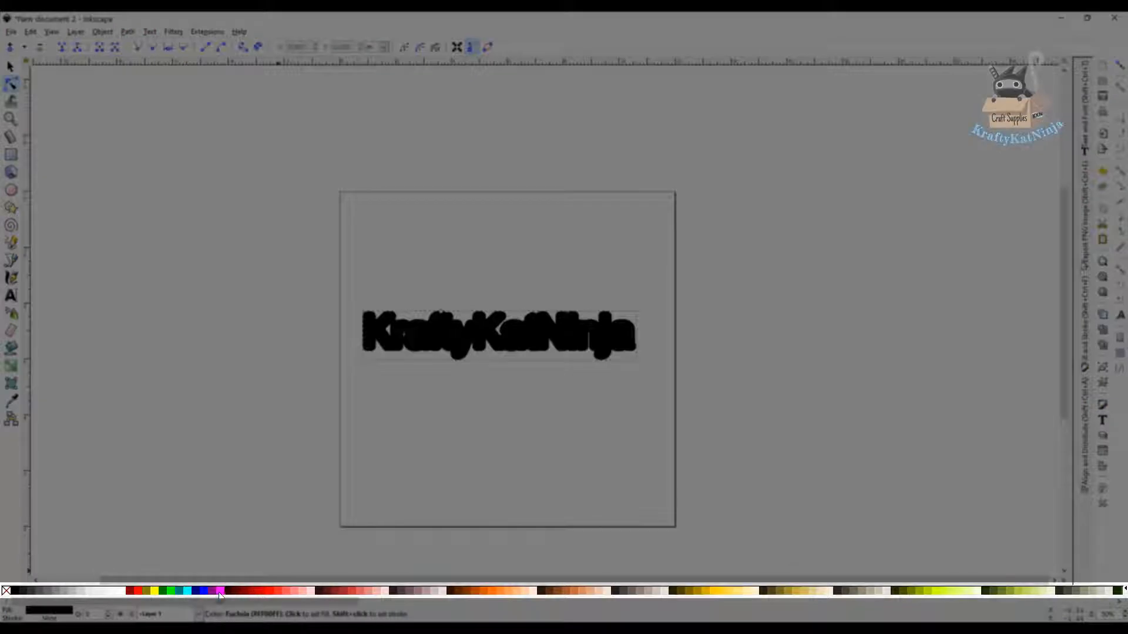
click(220, 592)
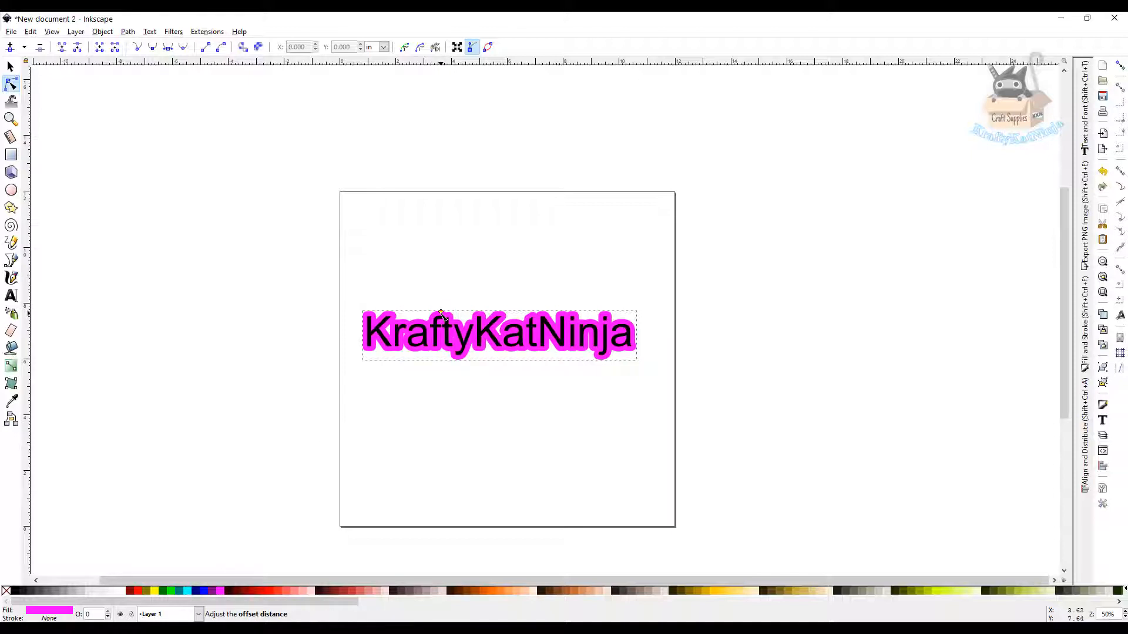
mouse_move(442, 313)
mouse_down()
mouse_move(443, 289)
mouse_move(452, 312)
mouse_up()
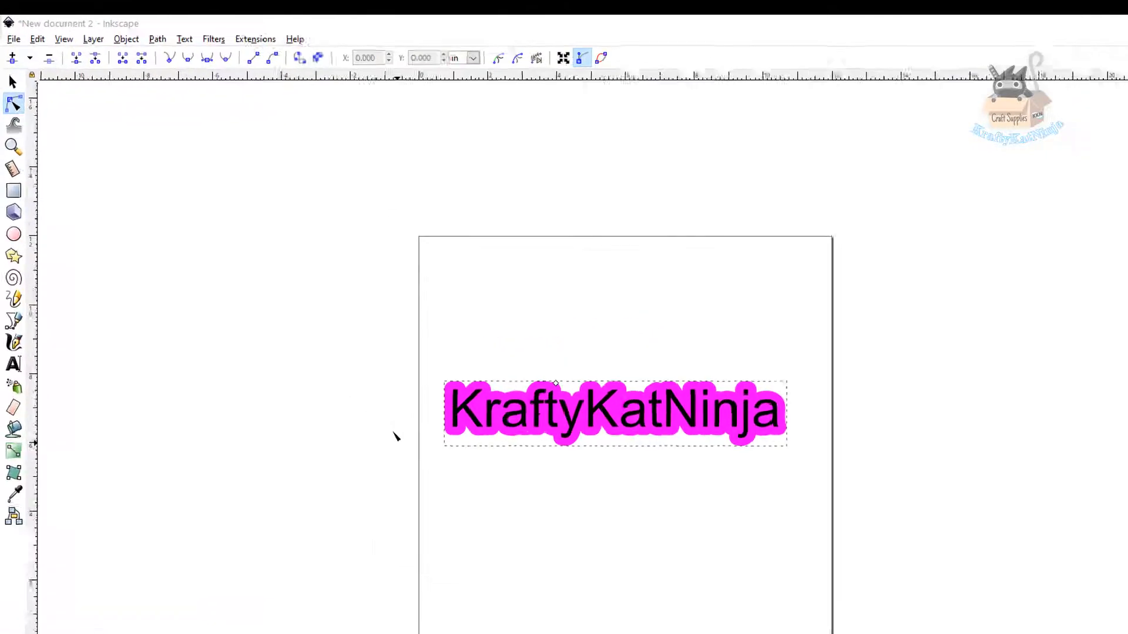
Convert the fuchsia offset to a path and break it apart.
click(291, 72)
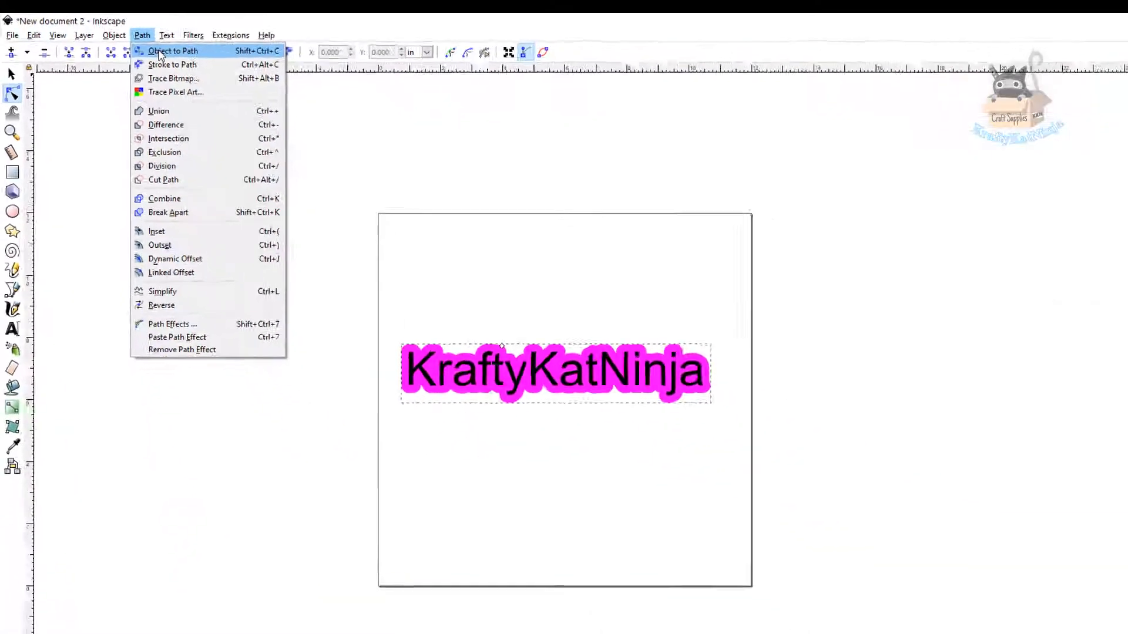
click(145, 44)
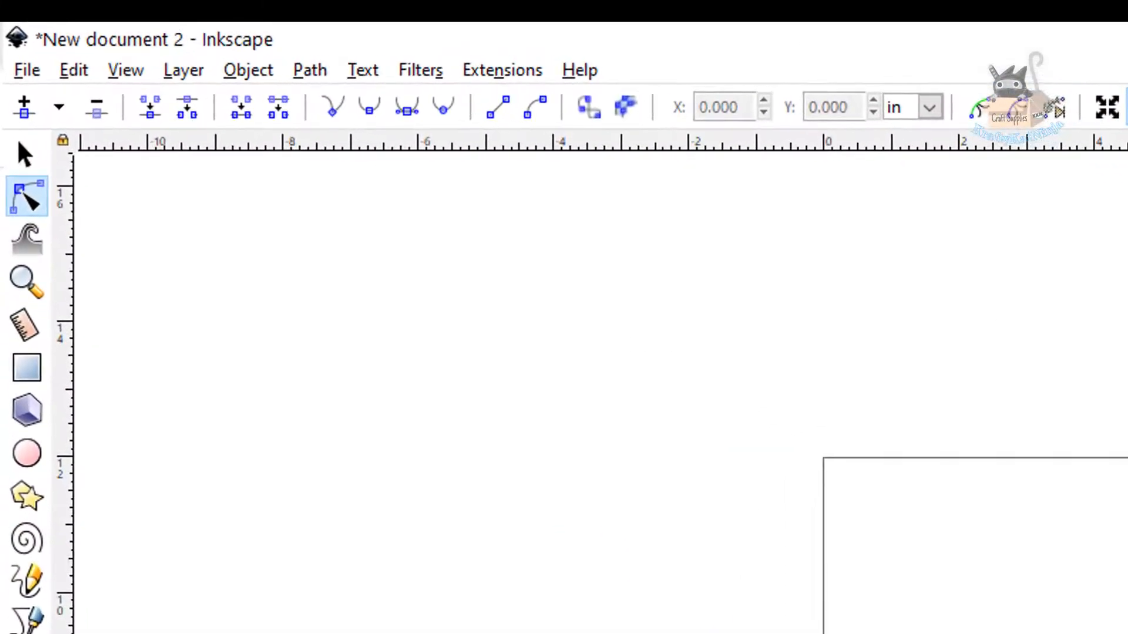
click(307, 70)
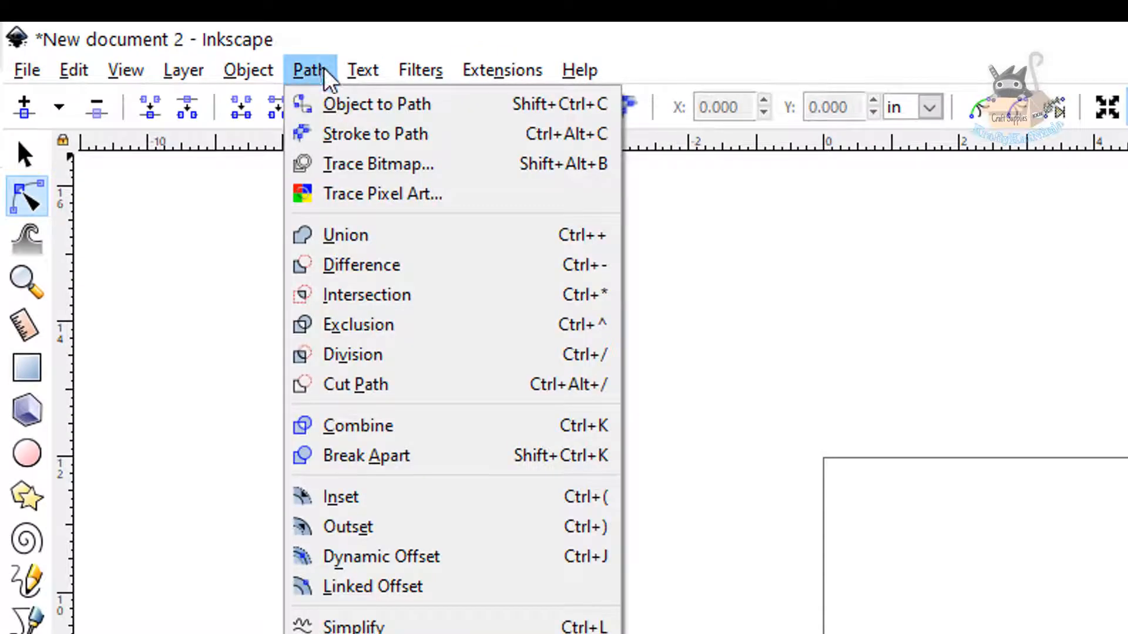
click(460, 470)
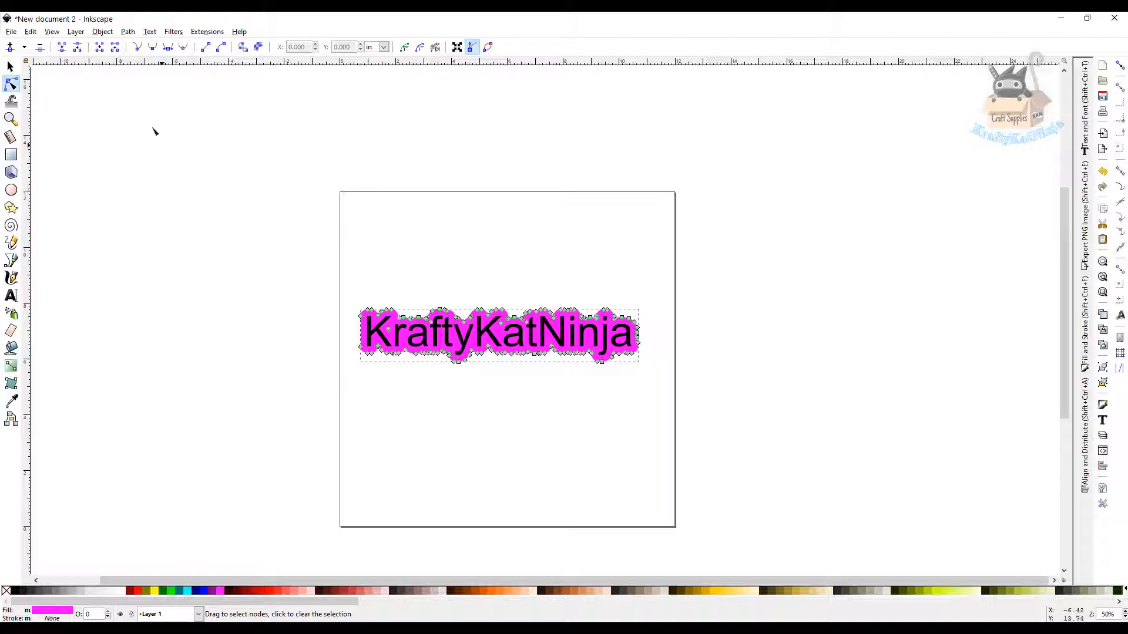
Unite the fuchsia offset pieces with Union and move the resulting shape up, away from the black text.
click(247, 61)
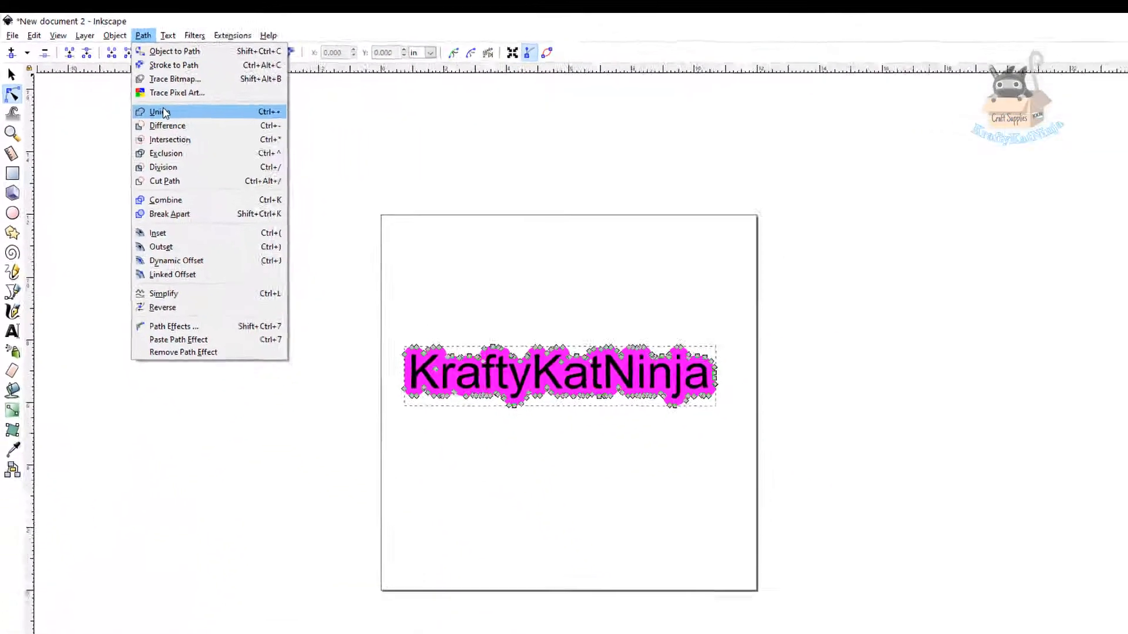
click(163, 111)
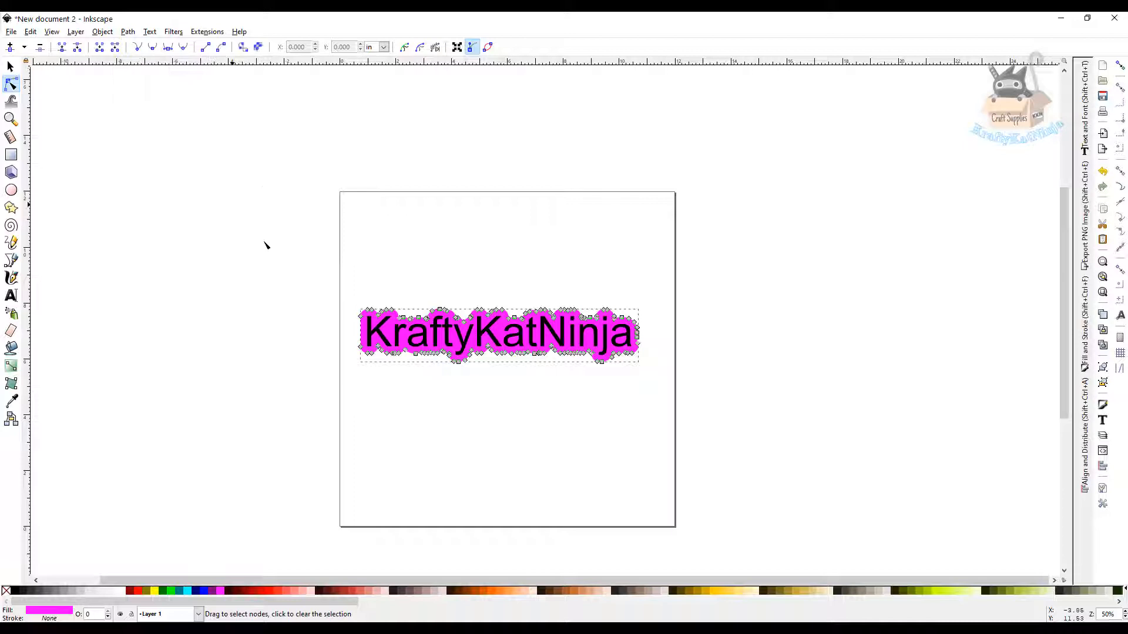
key(s)
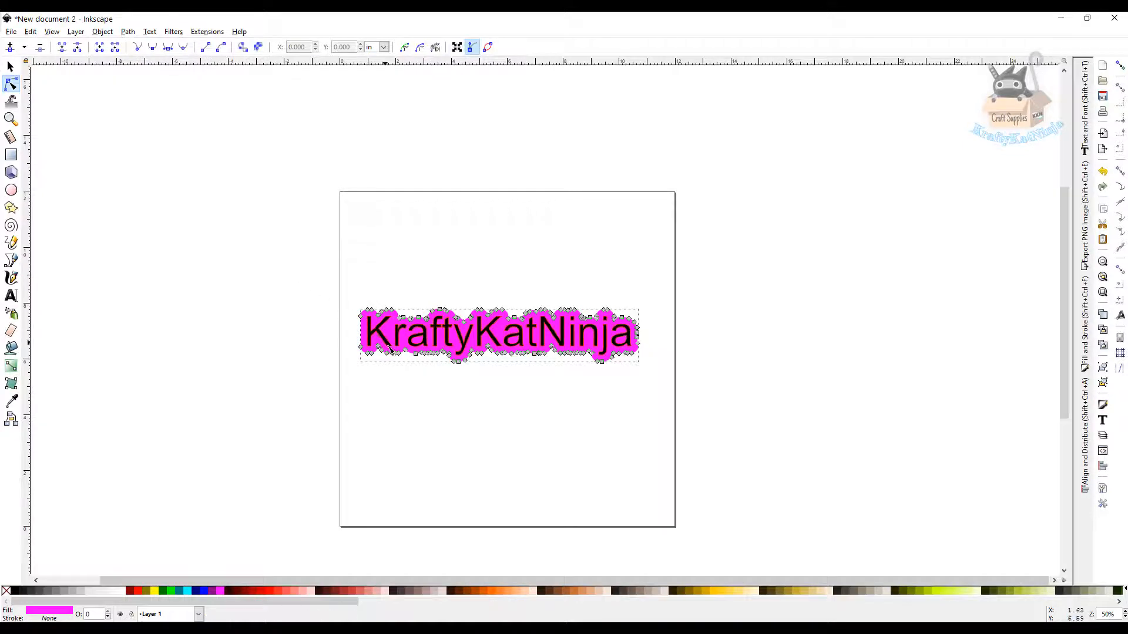
drag(436, 313, 446, 203)
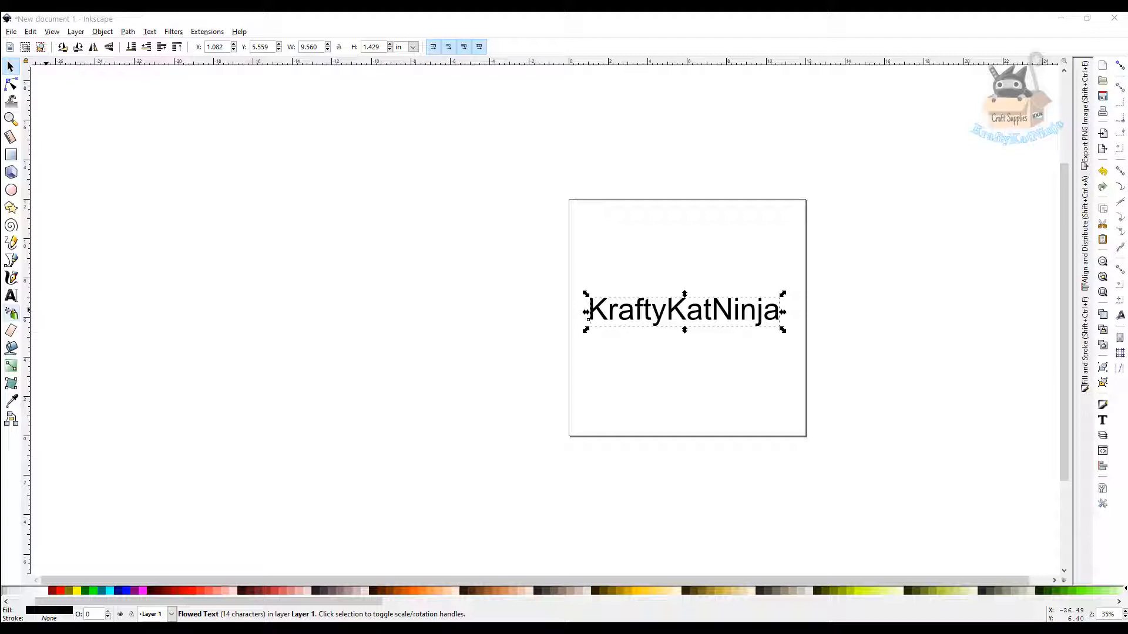
Scale the KraftyKatNinja text down slightly to about 9.38 in wide and 1.40 in high.
double_click(653, 317)
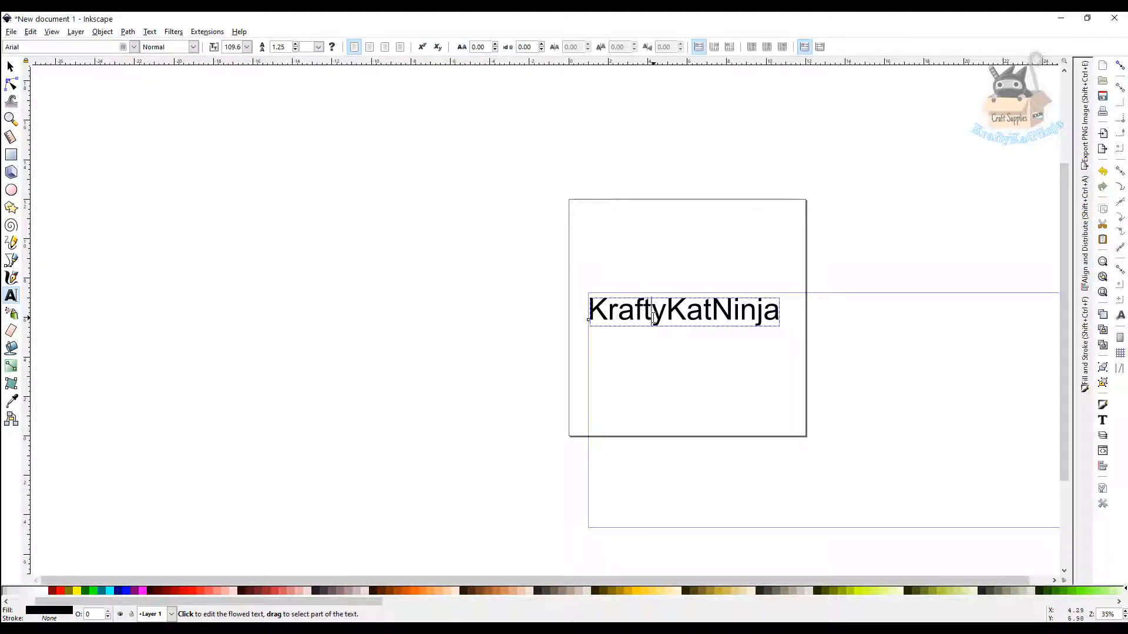
click(10, 67)
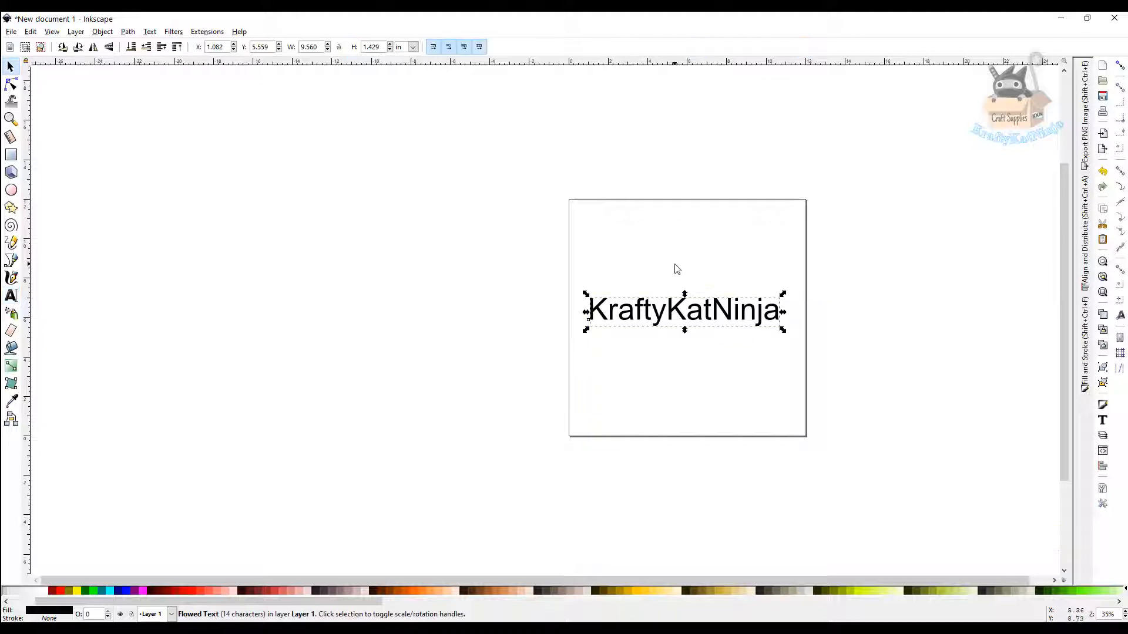
drag(782, 329, 776, 325)
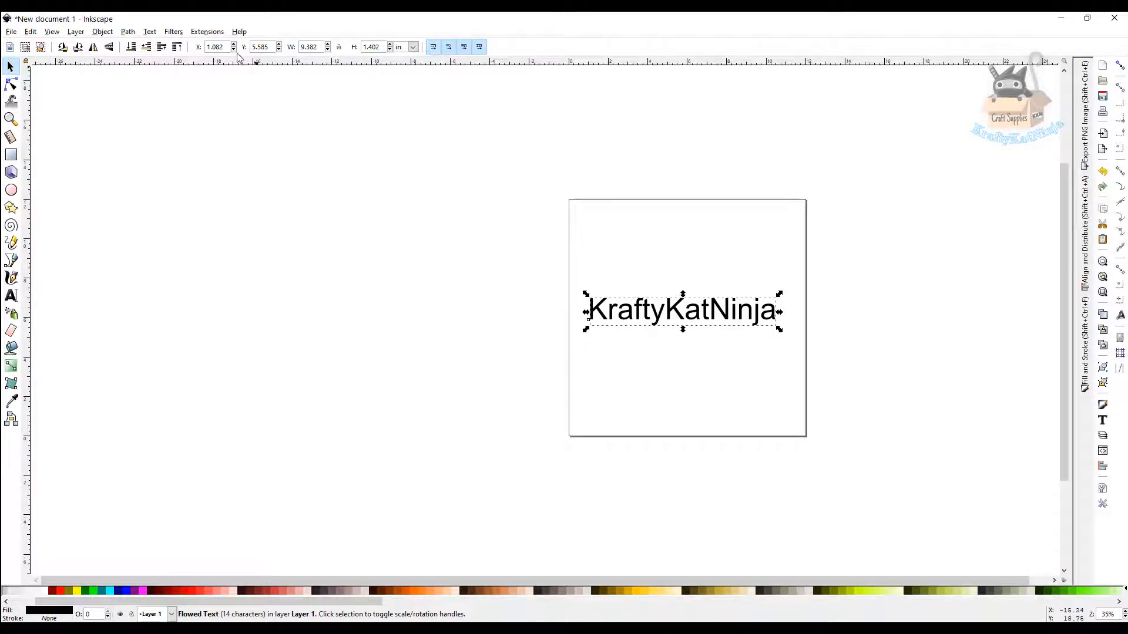
Convert the KraftyKatNinja text to paths and ungroup the letters.
click(130, 33)
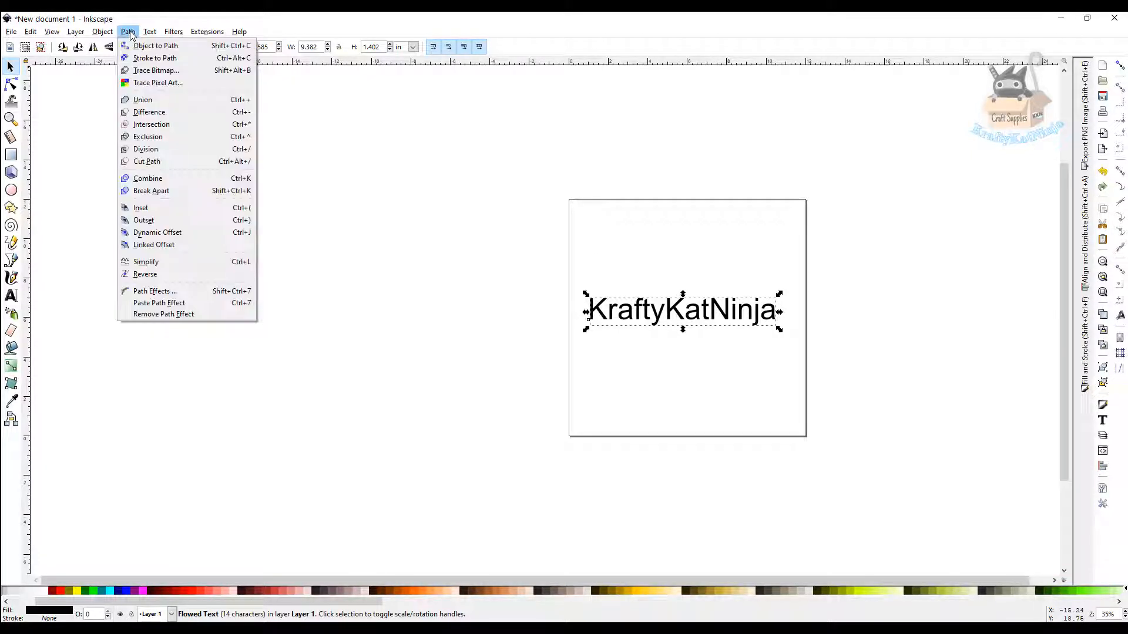
click(139, 47)
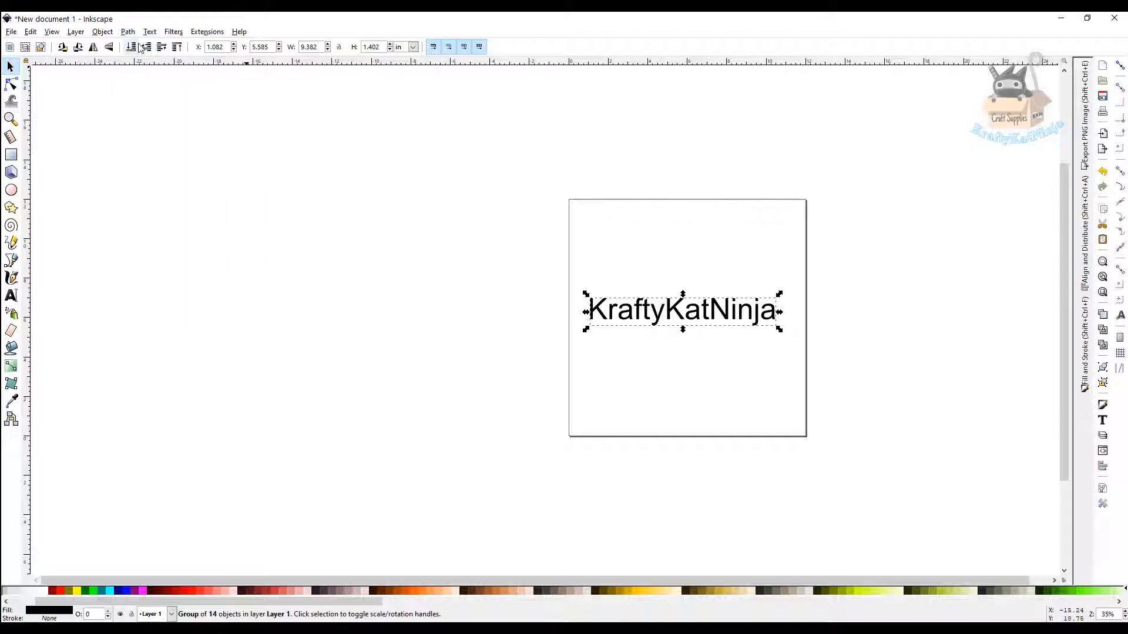
click(109, 34)
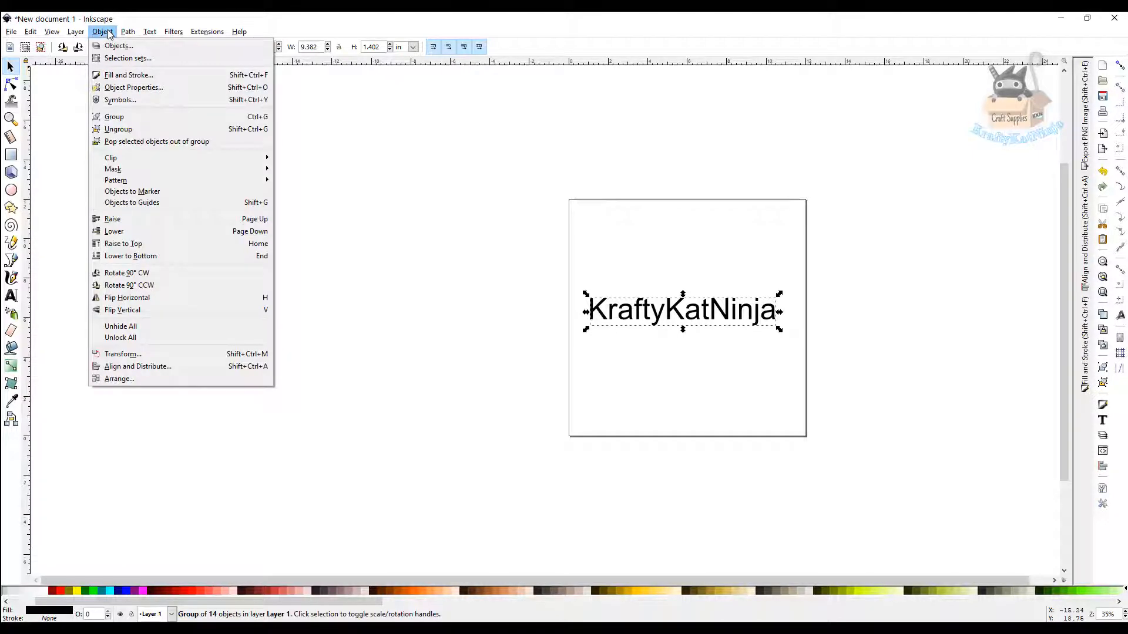
click(135, 130)
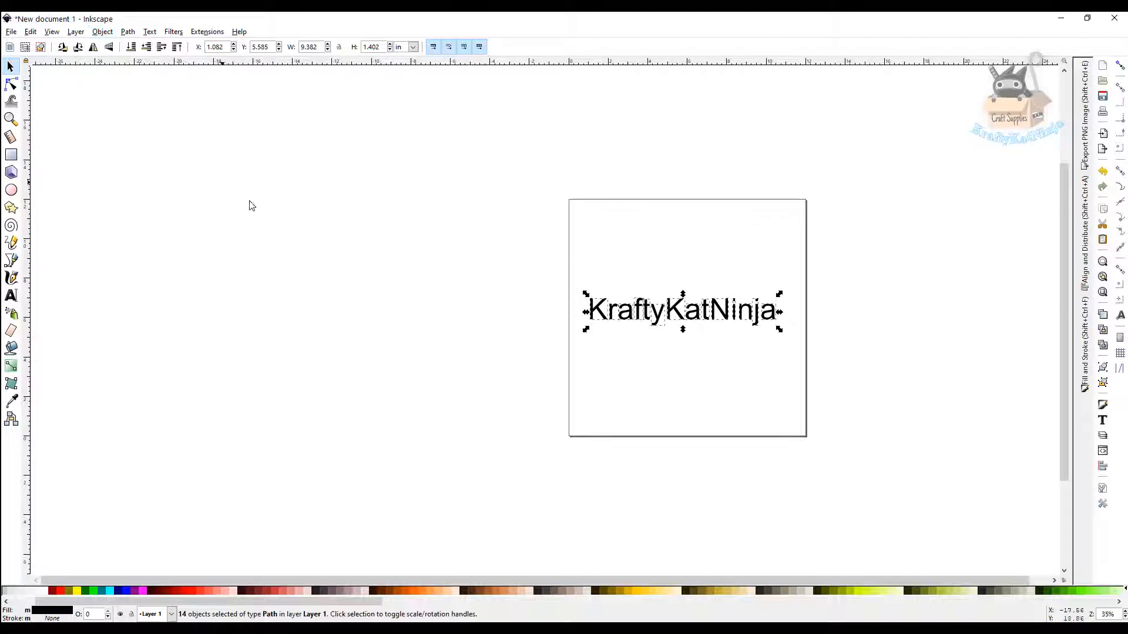
Unite the letter paths with Union and create a linked offset from the merged path.
click(130, 32)
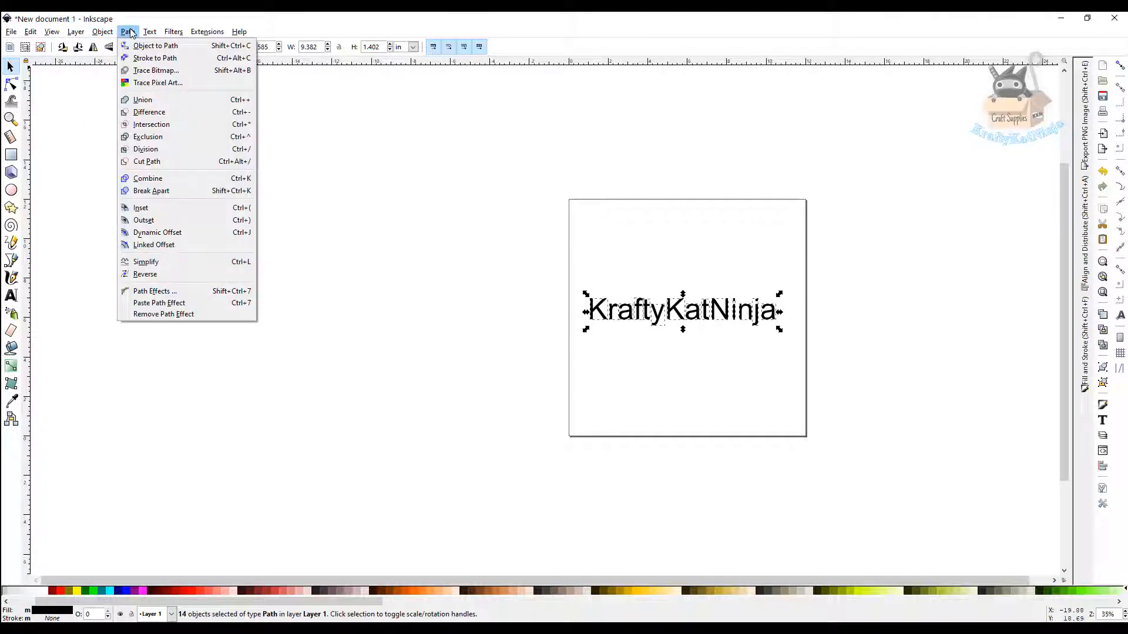
click(154, 101)
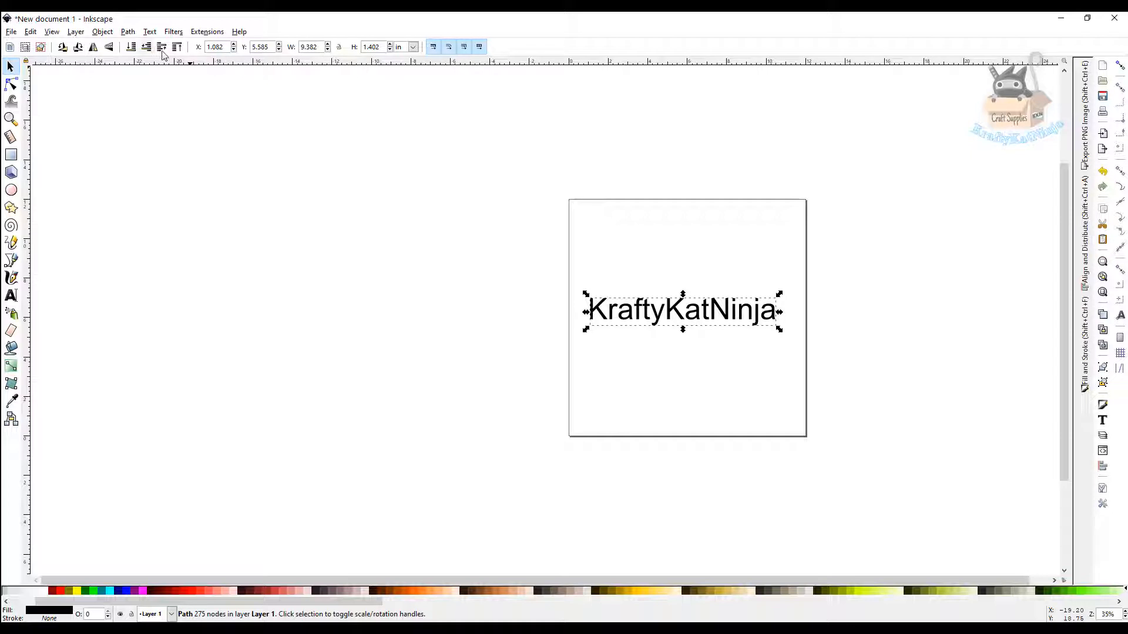
click(128, 32)
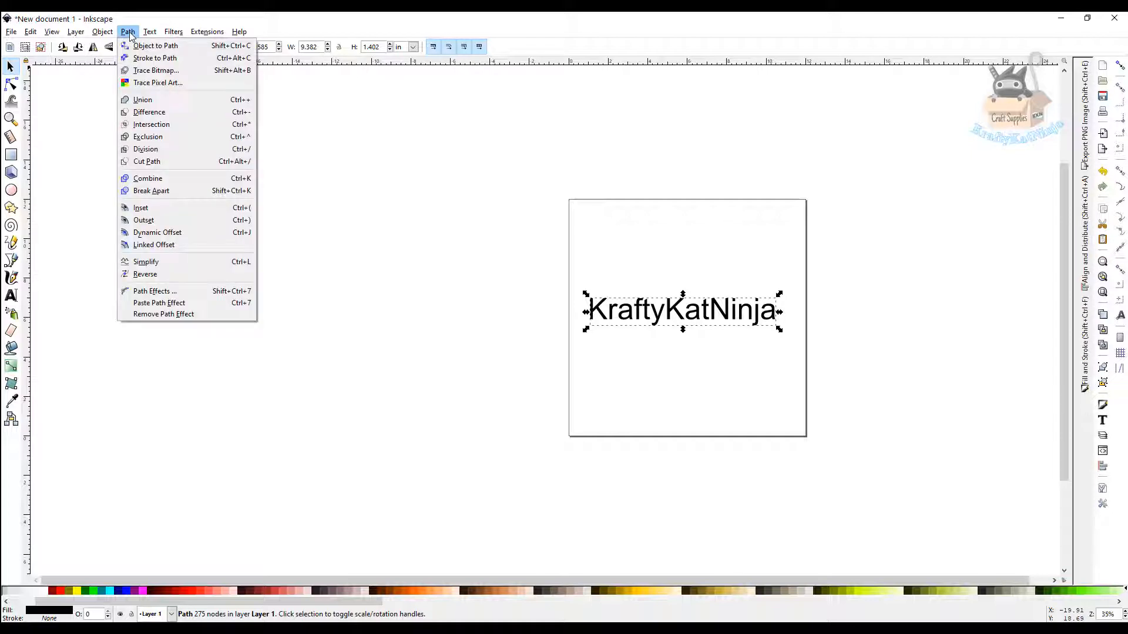
click(196, 245)
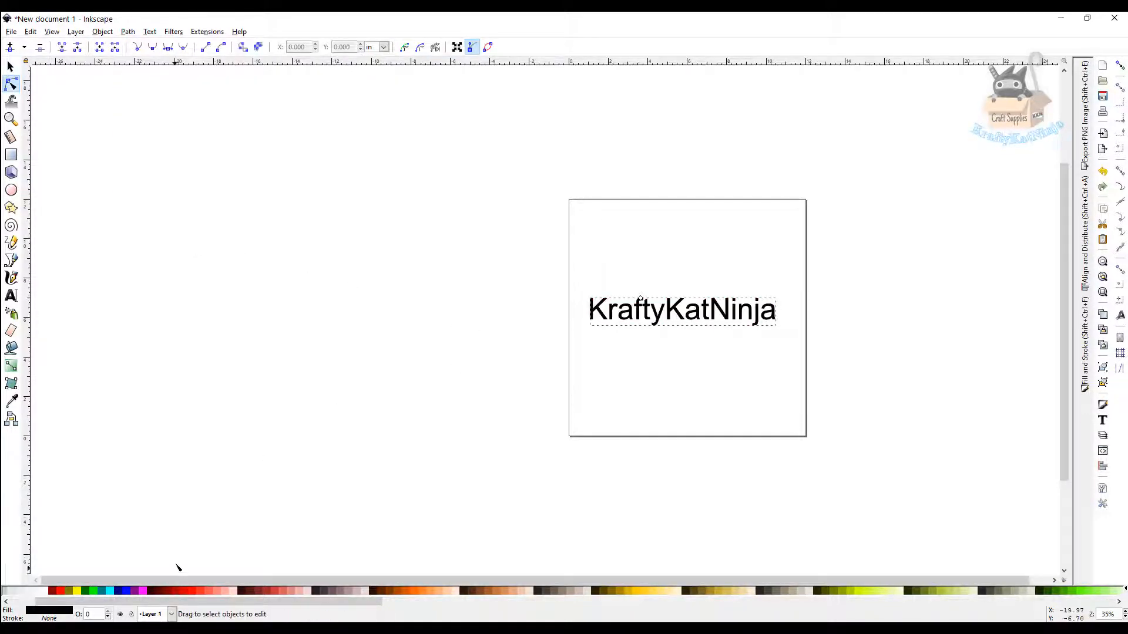
Fill the linked offset with green and expand it outward into a thin border around the letters.
click(96, 590)
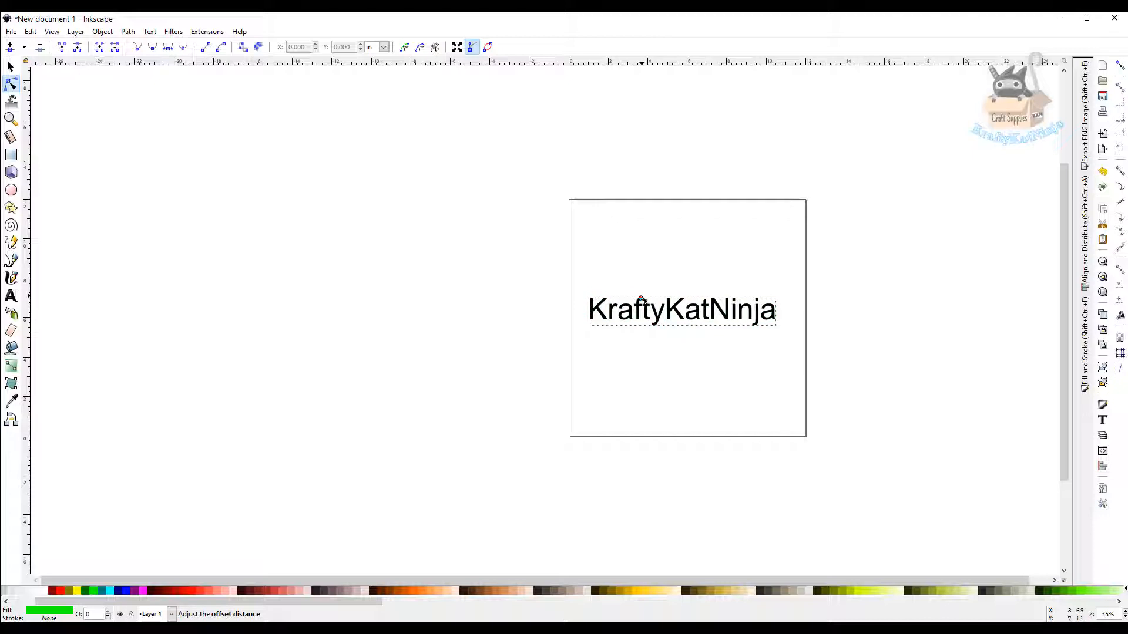
drag(641, 298, 641, 299)
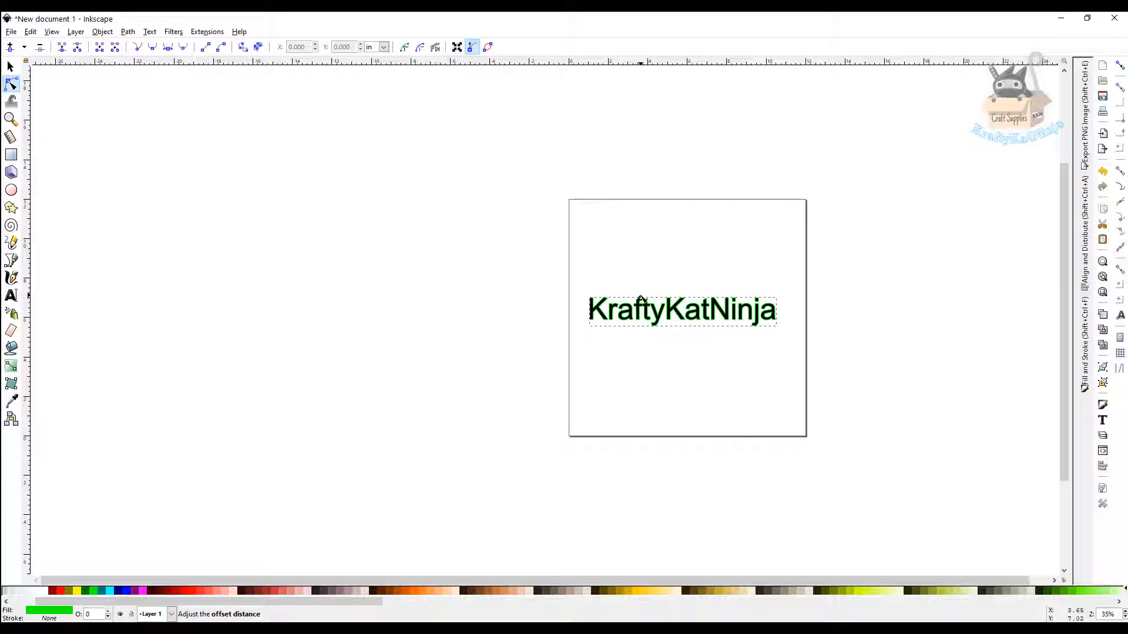
drag(641, 299, 642, 300)
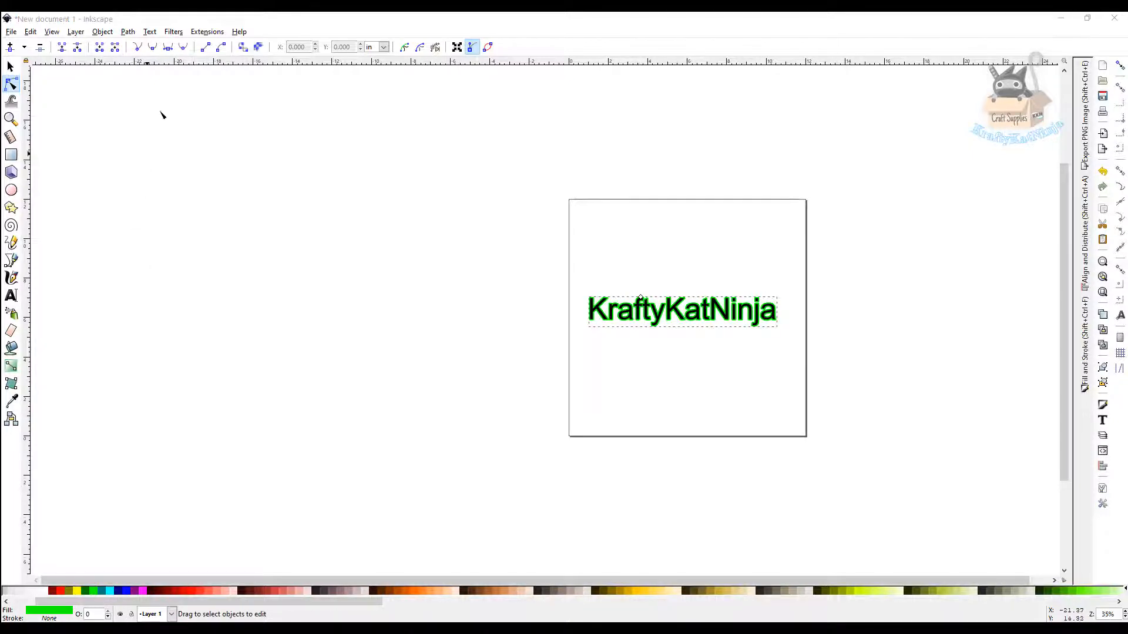
Convert the green offset to a path and try to ungroup it.
click(128, 33)
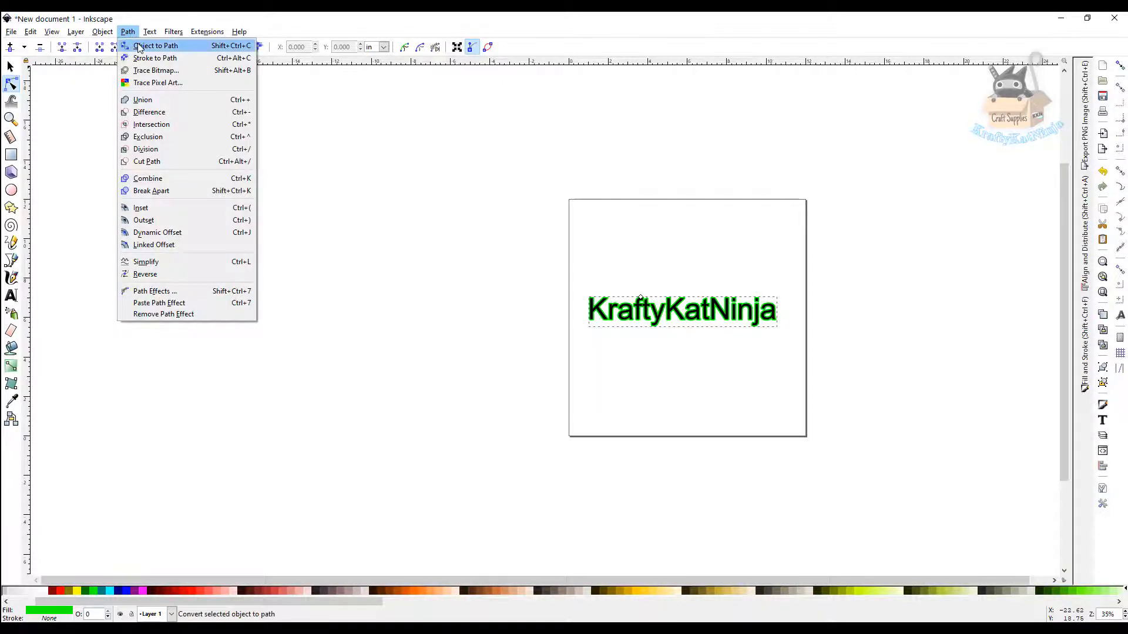
click(138, 45)
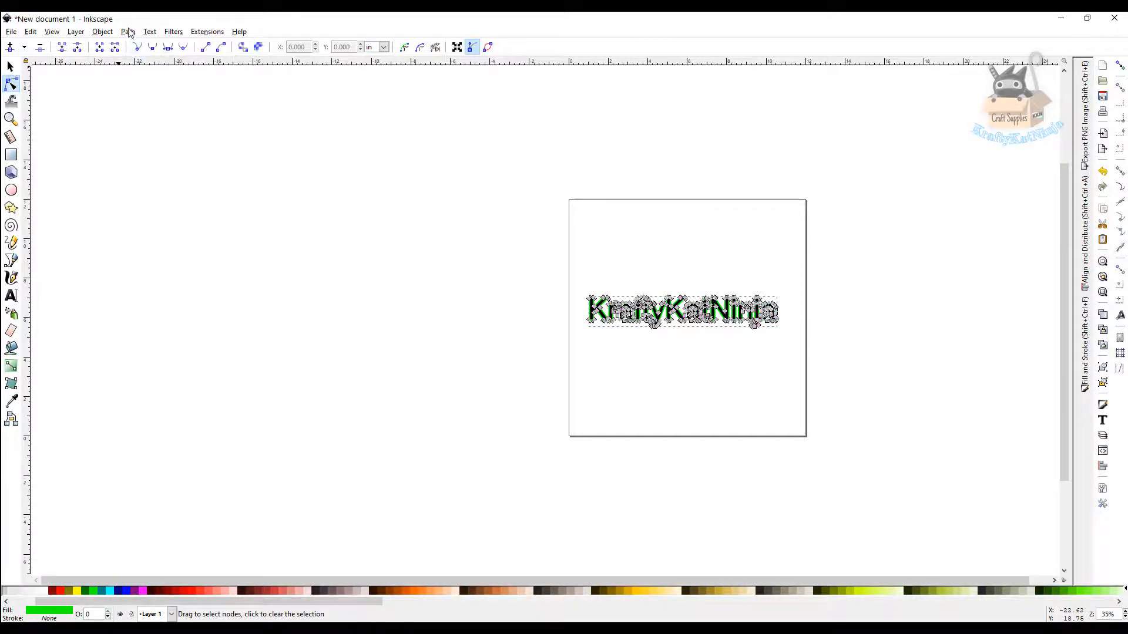
click(106, 33)
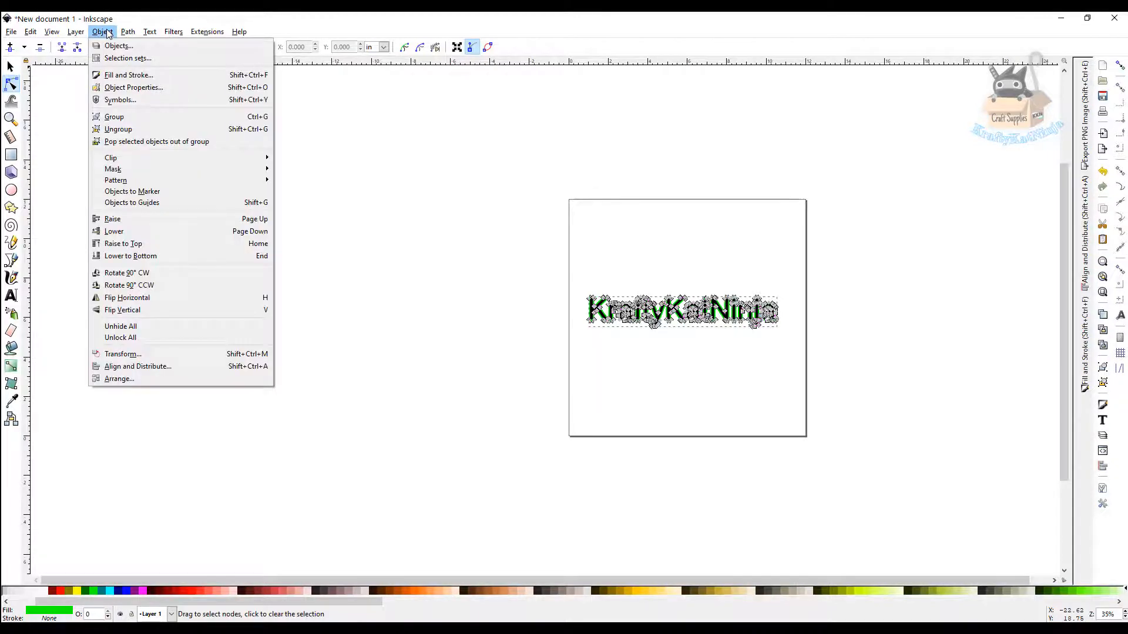
click(122, 130)
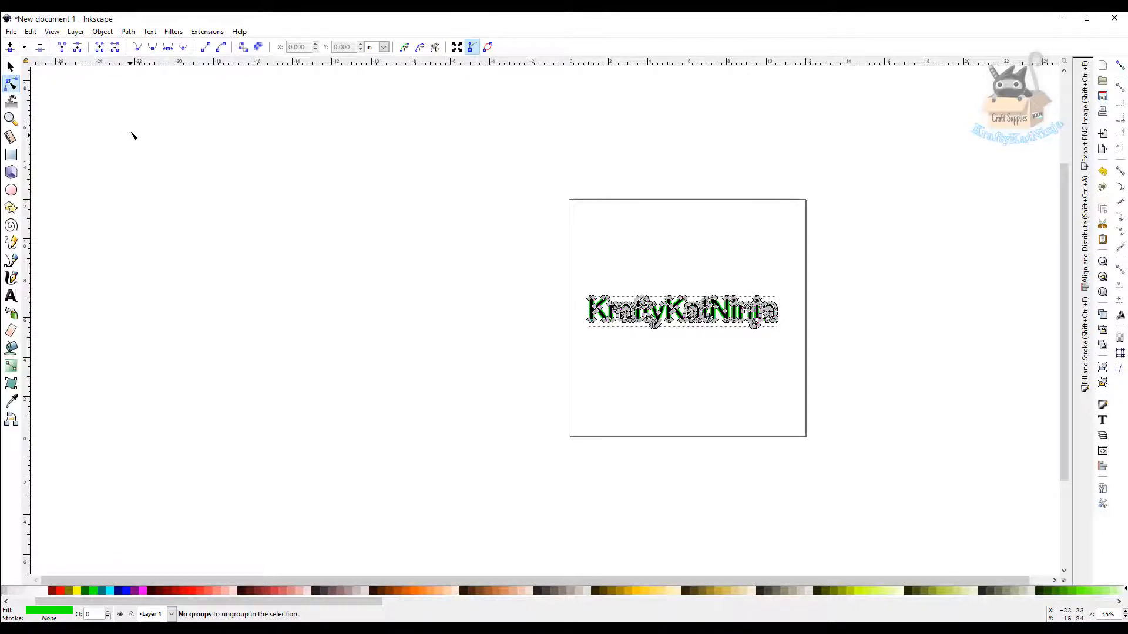
Apply Union to the green offset path and return to the Select tool.
click(128, 32)
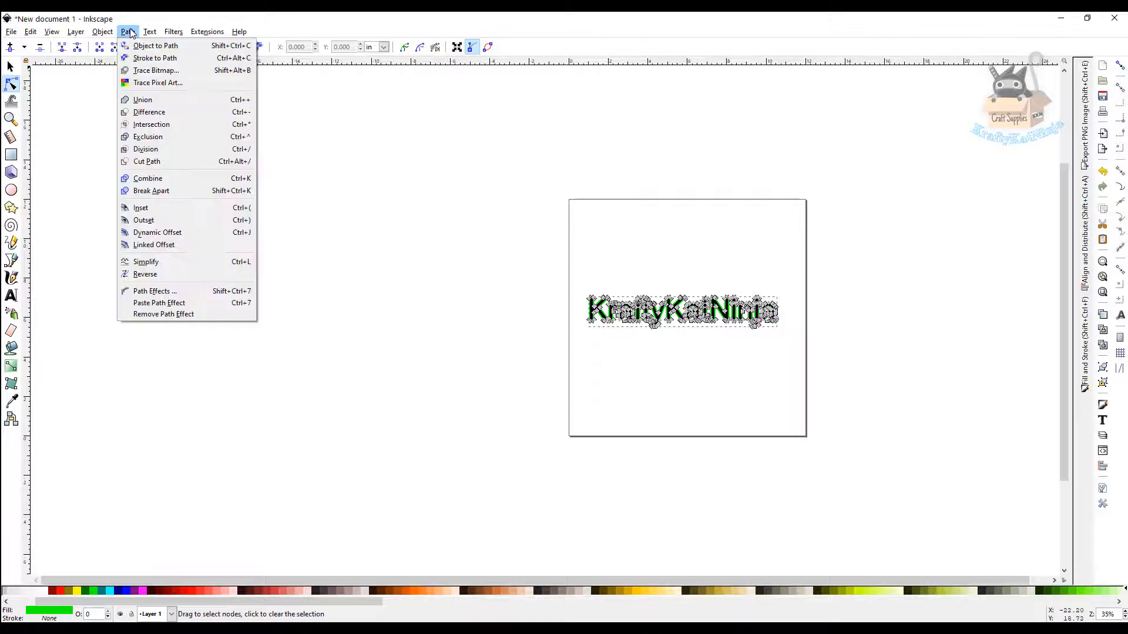
click(139, 99)
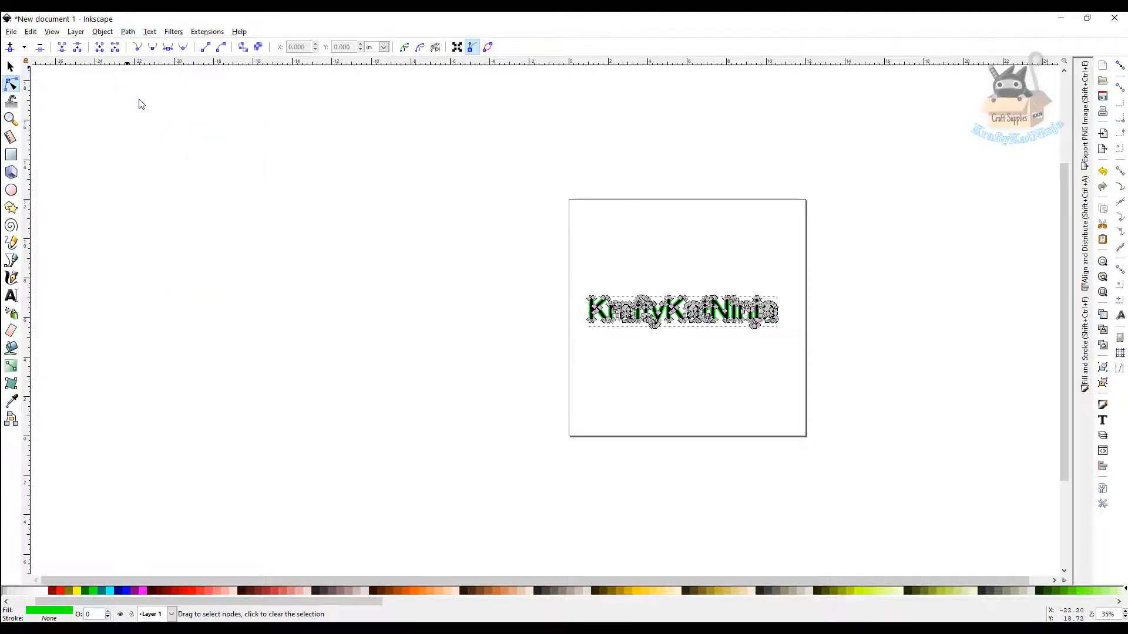
click(10, 67)
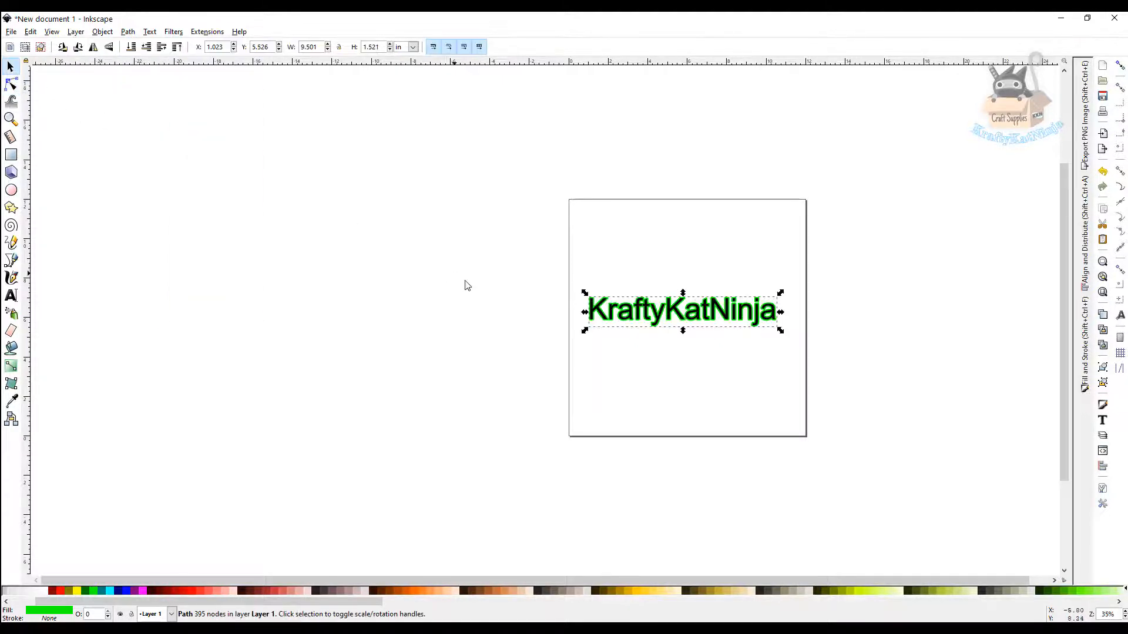
Move the black text and the green outline apart on the page, and place the black text back over the outline.
drag(652, 331, 658, 383)
drag(644, 309, 644, 268)
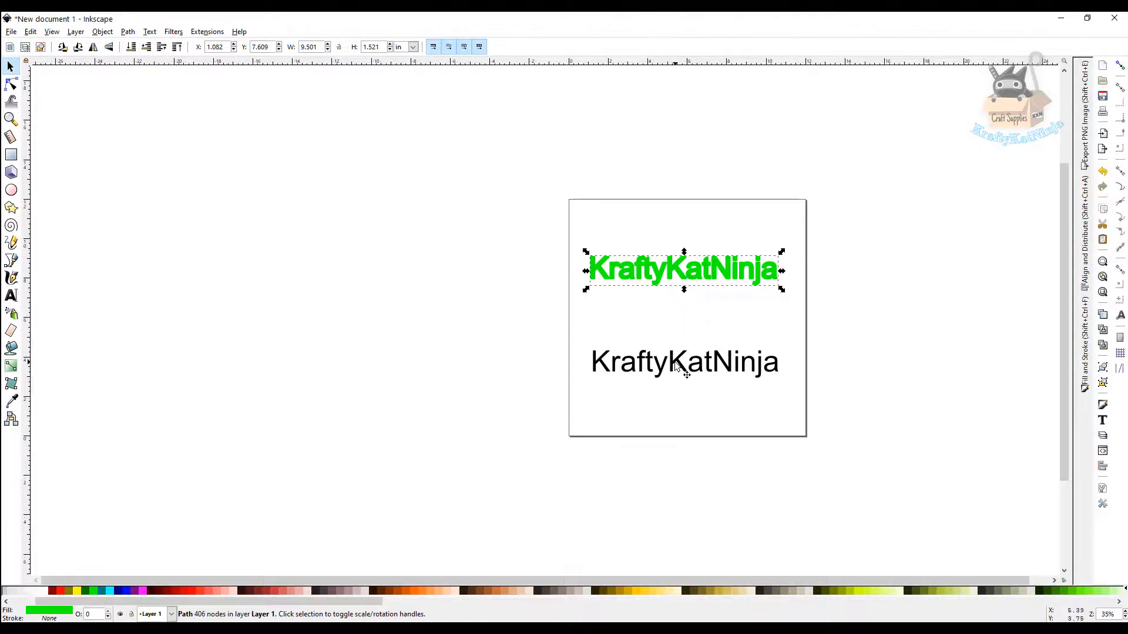
drag(676, 366, 672, 264)
click(674, 338)
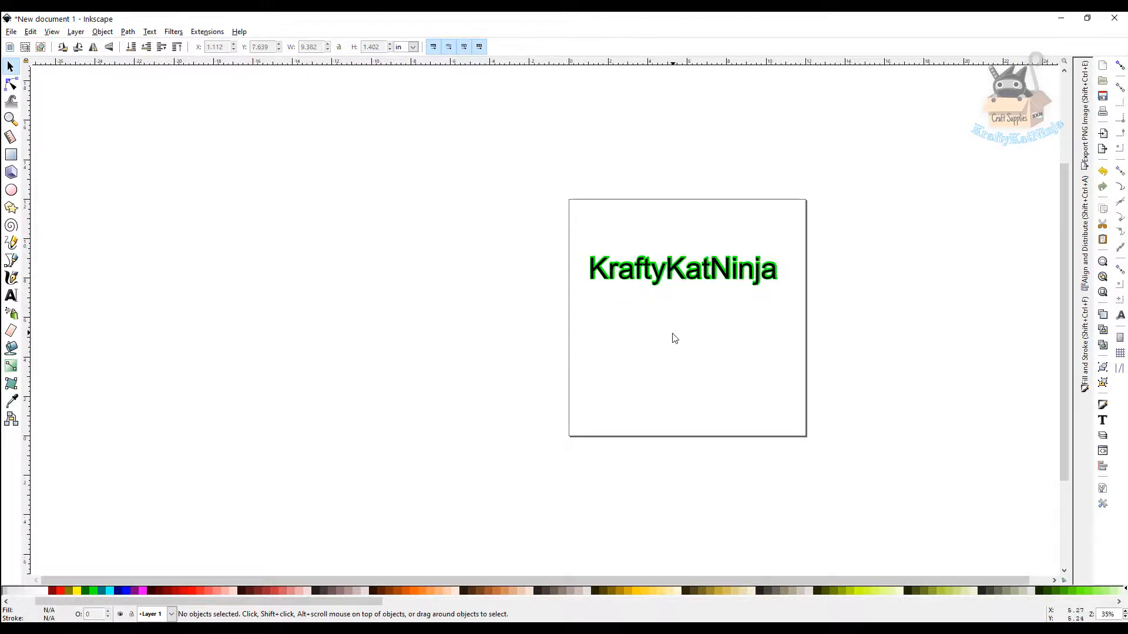